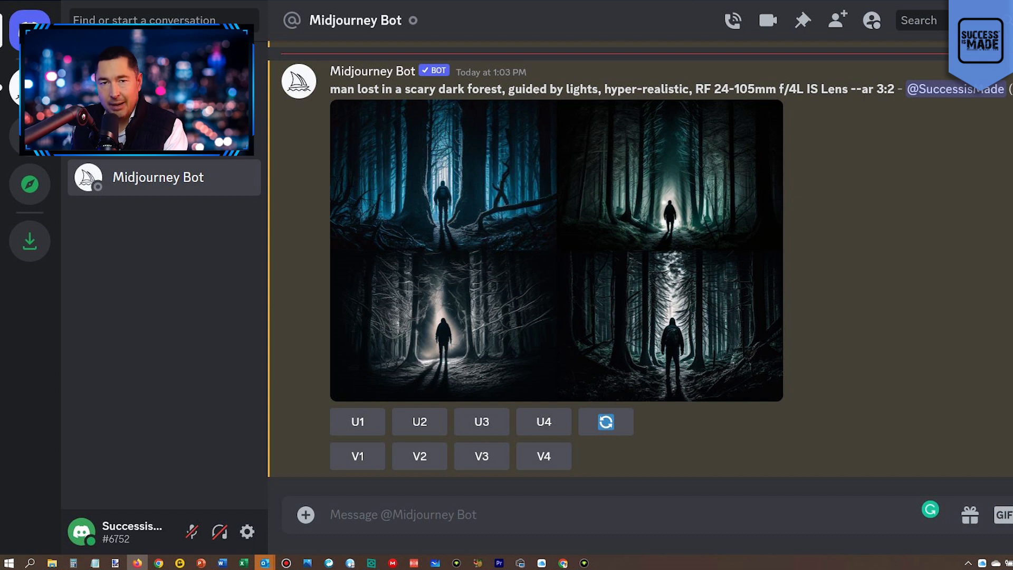
# Start an /imagine prompt reading: Professional logo for a company called "VP Multimedia".
pyautogui.write('/im')
pyautogui.press('Tab')
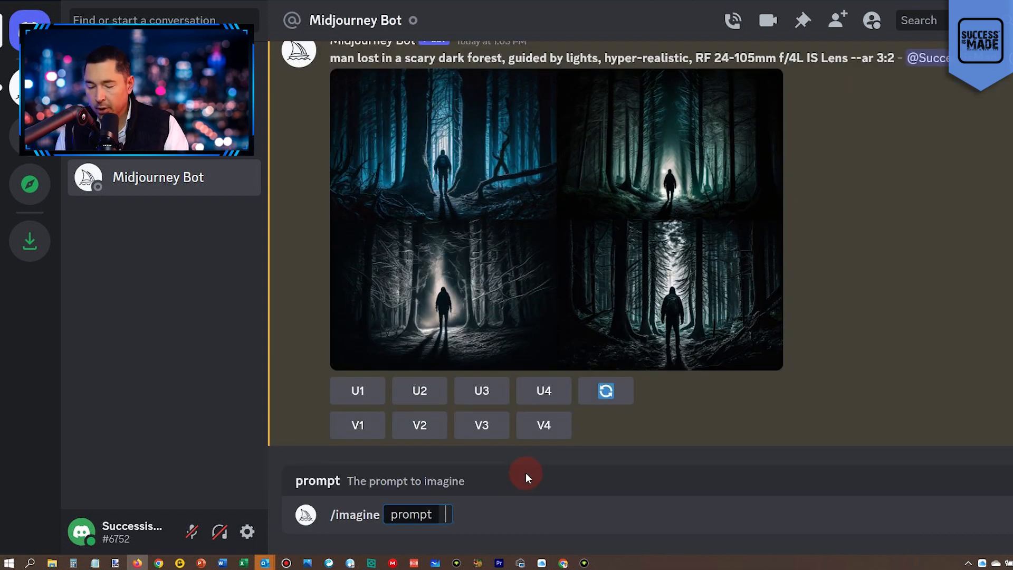
pyautogui.write('Professional logo for a company called "VP Multimedia"')
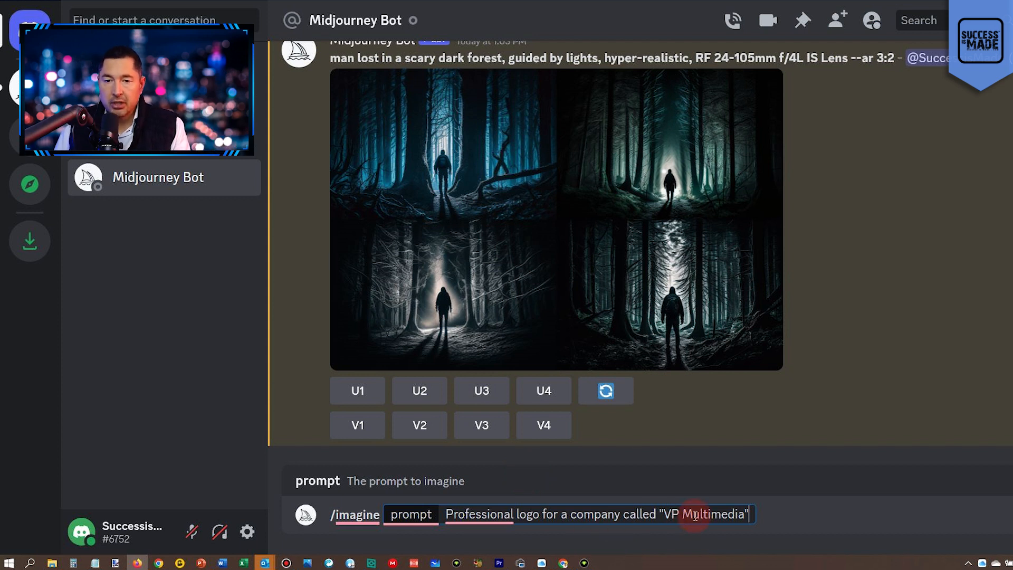
# Extend the prompt with "in colors blue, black and a metallic lining, high detail, very high resolution".
pyautogui.write('in colors blue, black and a metallic lining, high detail, very high resulotion')
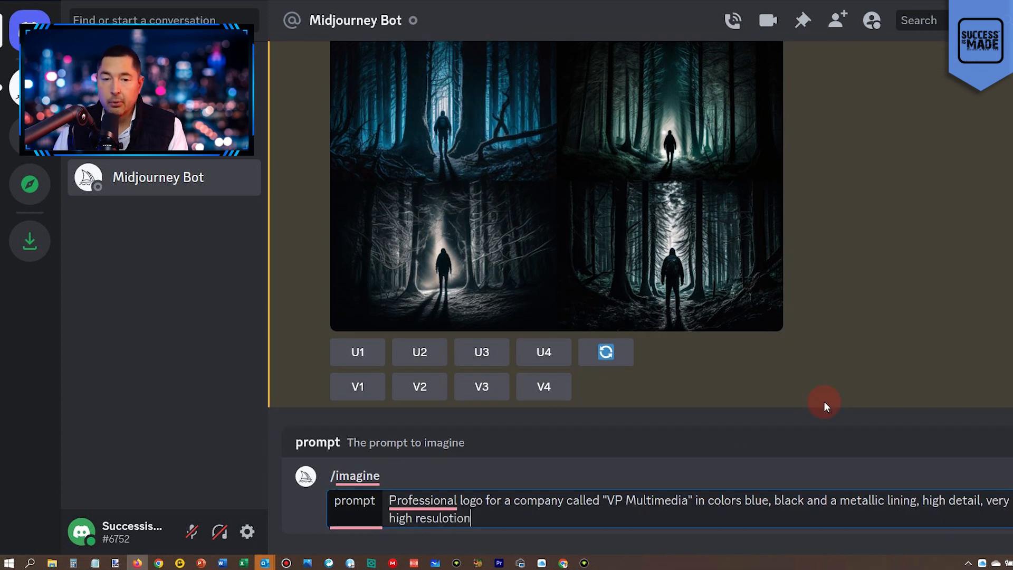
pyautogui.press('Left')
pyautogui.press('Left')
pyautogui.press('Left')
pyautogui.press('Left')
pyautogui.press('BackSpace')
pyautogui.press('BackSpace')
pyautogui.press('BackSpace')
pyautogui.write('olu')
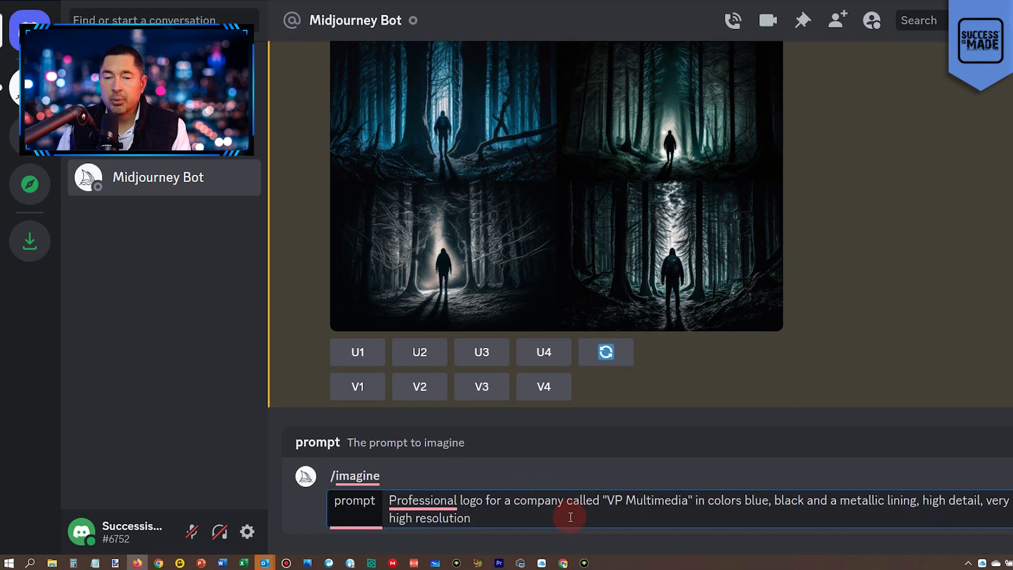
# Submit the logo prompt and request variations of the second generated logo.
pyautogui.click(708, 500)
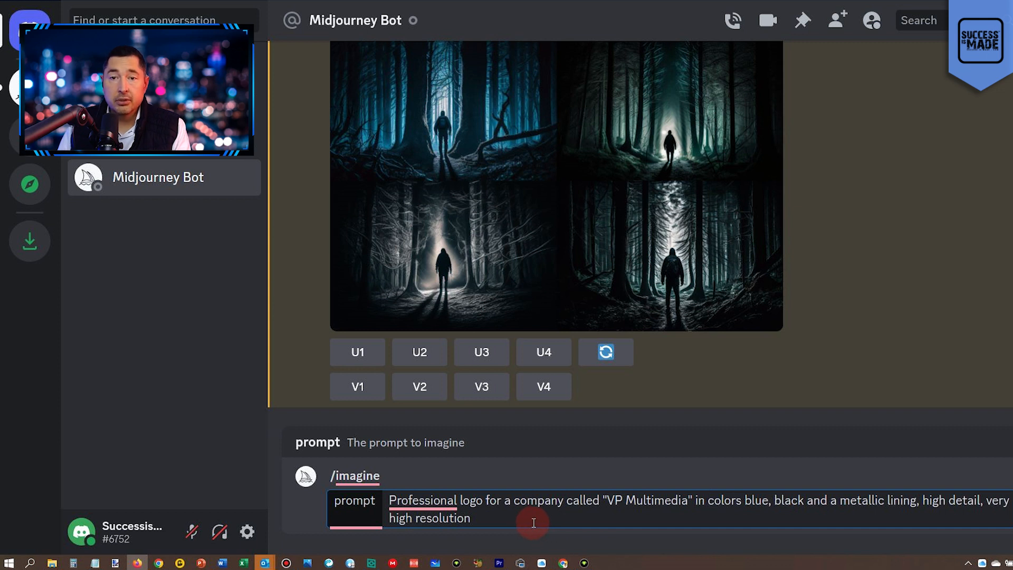
pyautogui.press('Return')
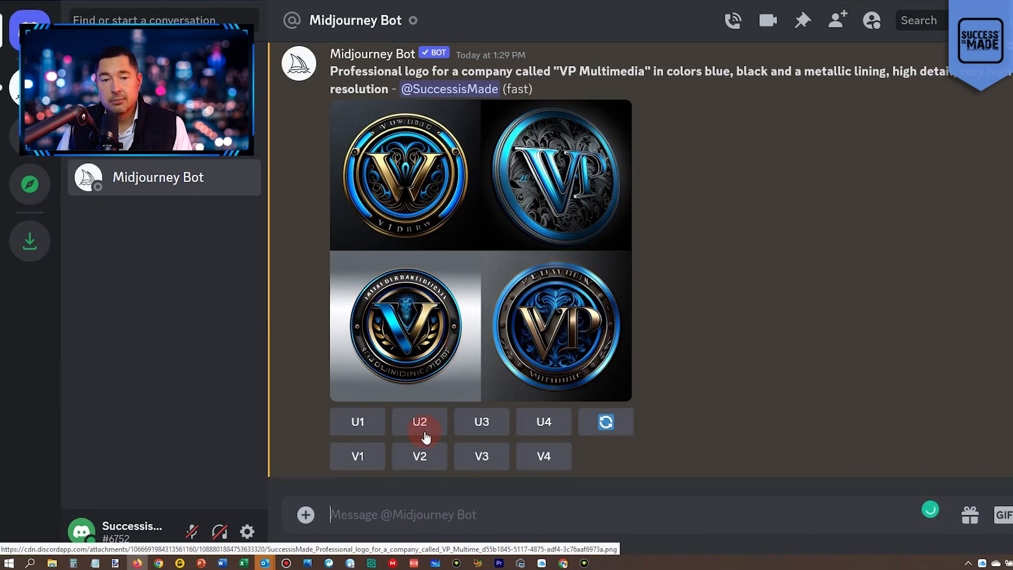
pyautogui.click(422, 456)
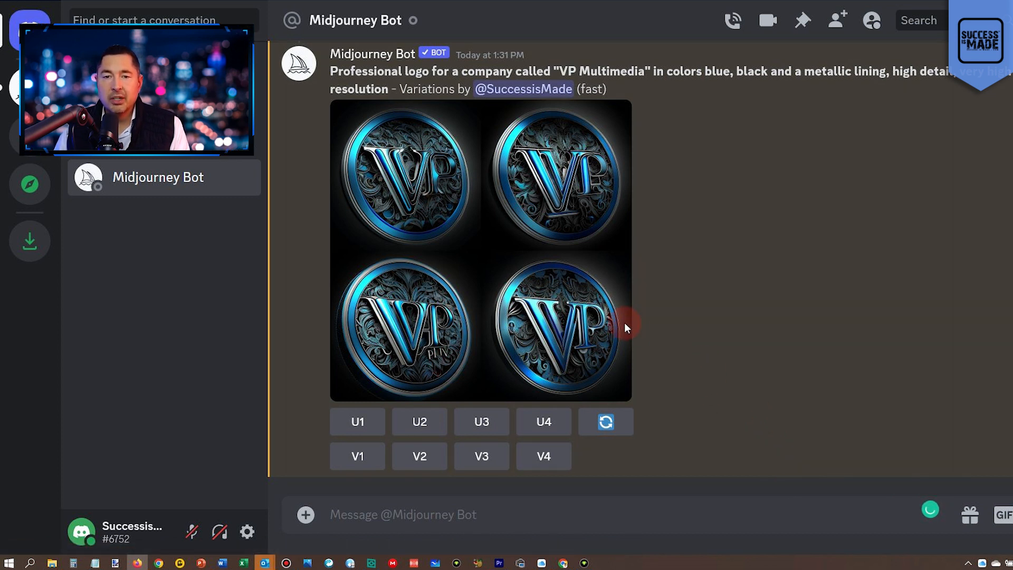
# Compare the four logo variations up close and request further variations of the fourth one.
pyautogui.hotkey('ctrl', '=')
pyautogui.hotkey('ctrl', '=')
pyautogui.hotkey('ctrl', '=')
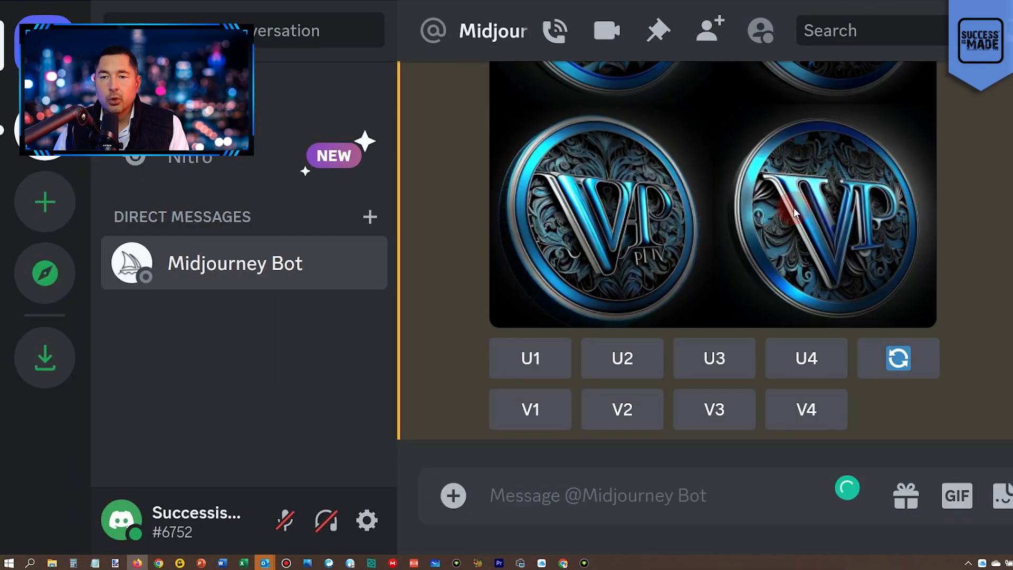
pyautogui.hotkey('ctrl', '=')
pyautogui.hotkey('ctrl', '=')
pyautogui.scroll(4, 964, 248)
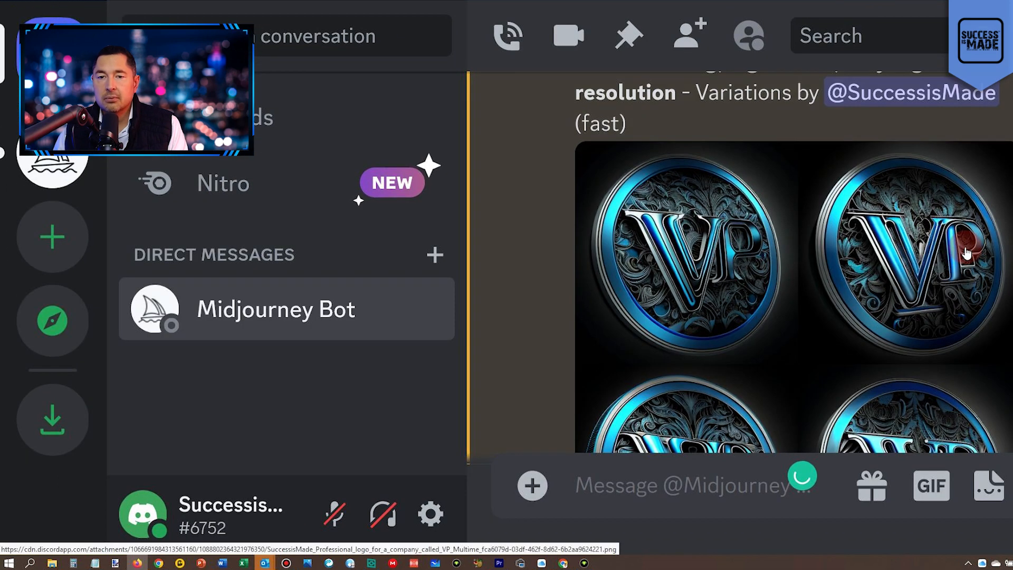
pyautogui.scroll(-3, 966, 252)
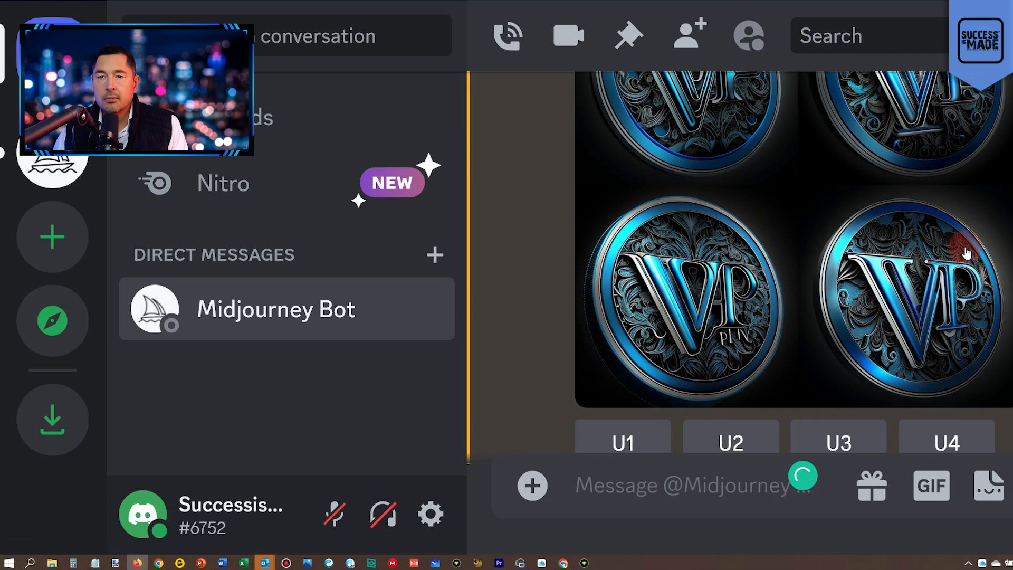
pyautogui.scroll(3, 966, 254)
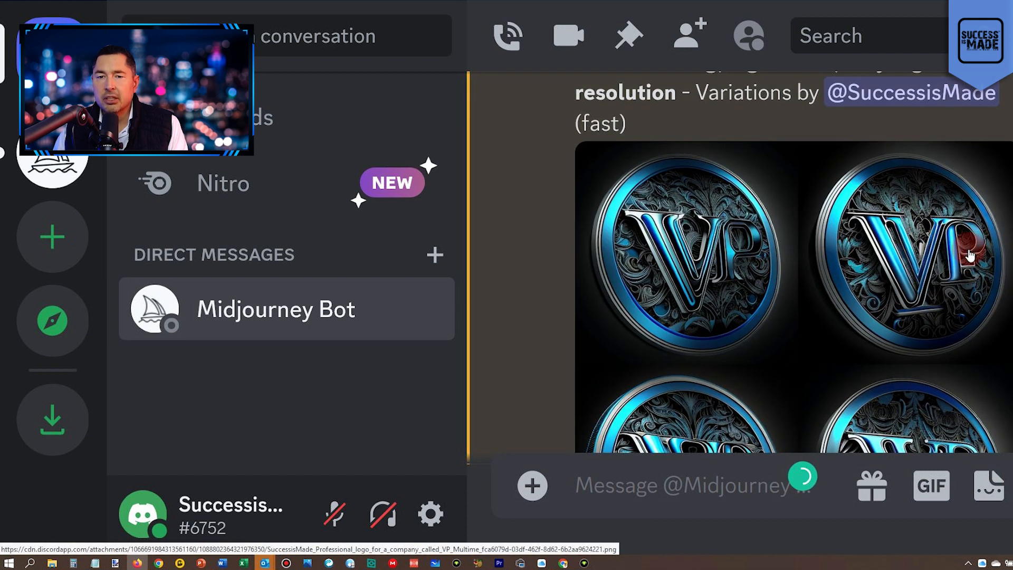
pyautogui.scroll(-3, 970, 255)
pyautogui.scroll(3, 929, 299)
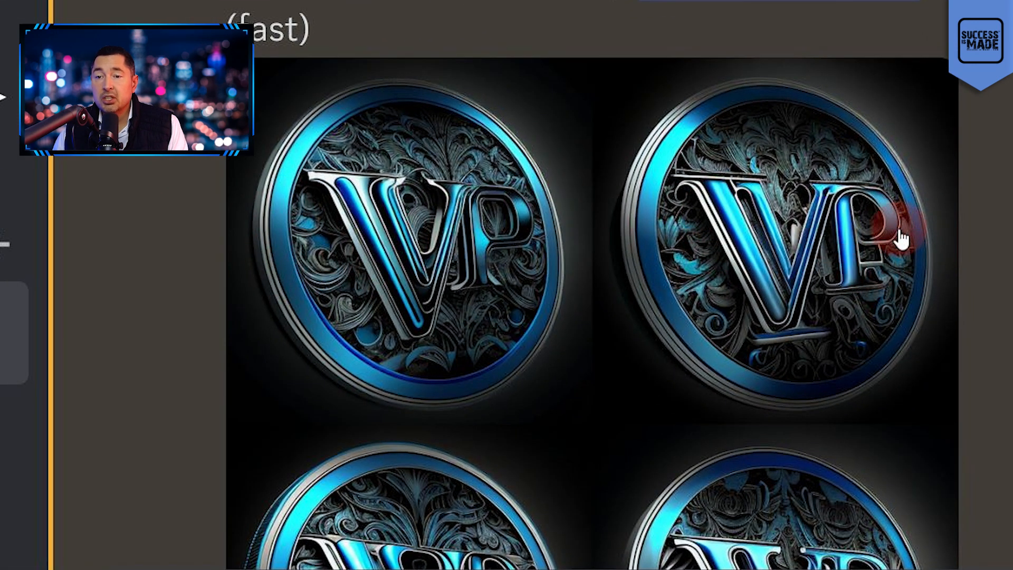
pyautogui.scroll(-5, 843, 242)
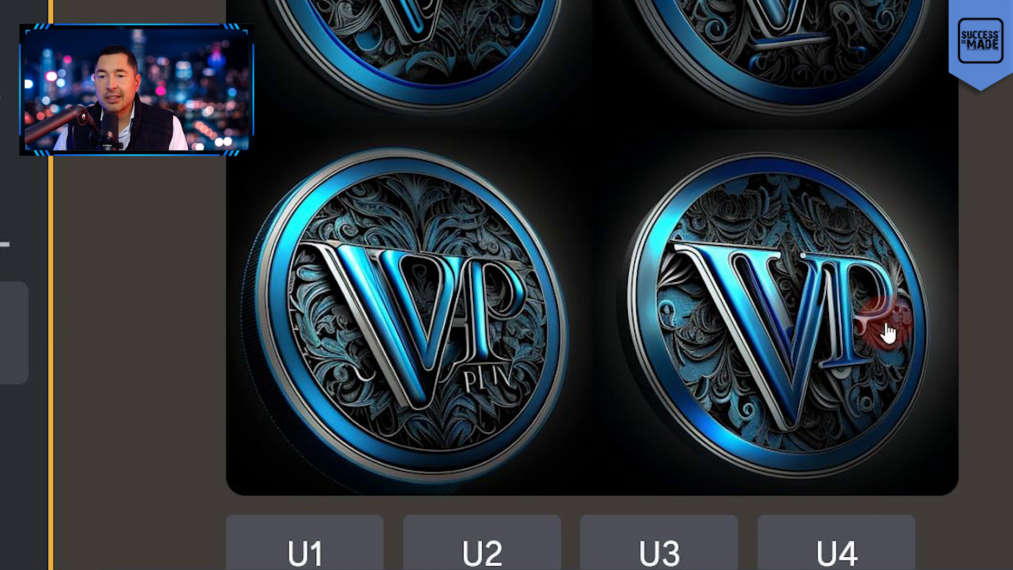
pyautogui.scroll(-5, 712, 282)
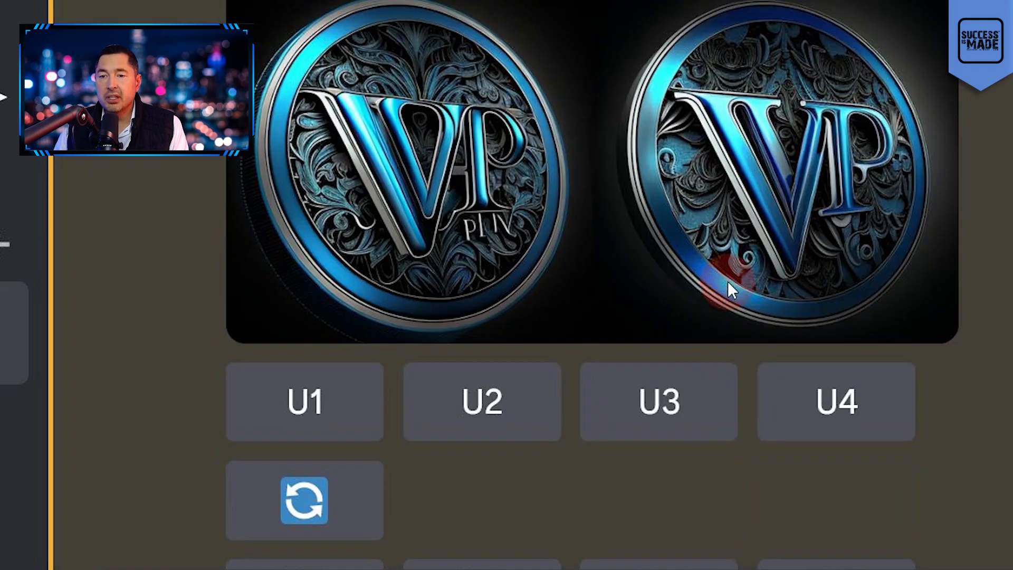
pyautogui.click(859, 476)
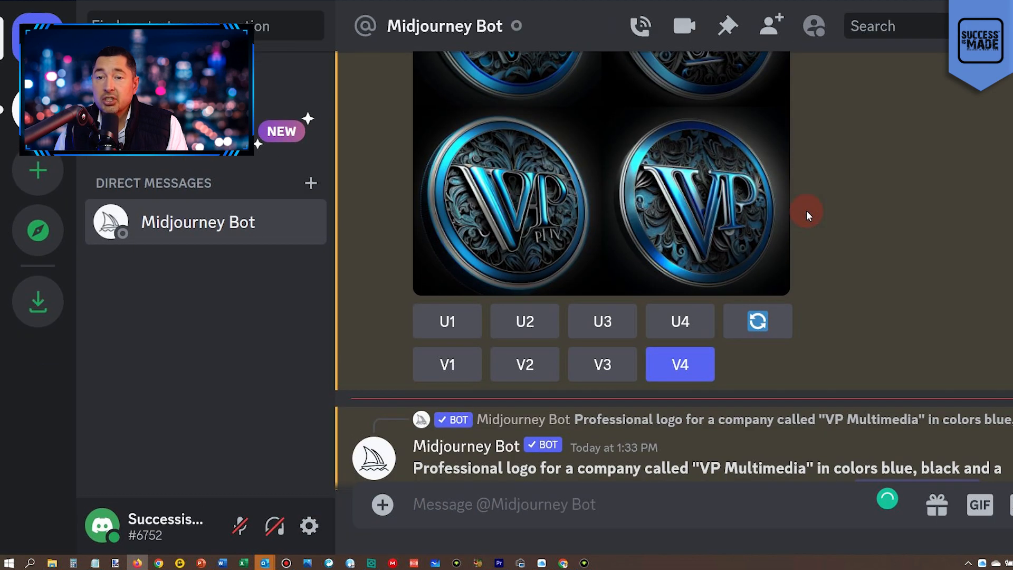
# Upscale the second logo of the first variations grid and view the result full size in the browser.
pyautogui.scroll(2, 760, 200)
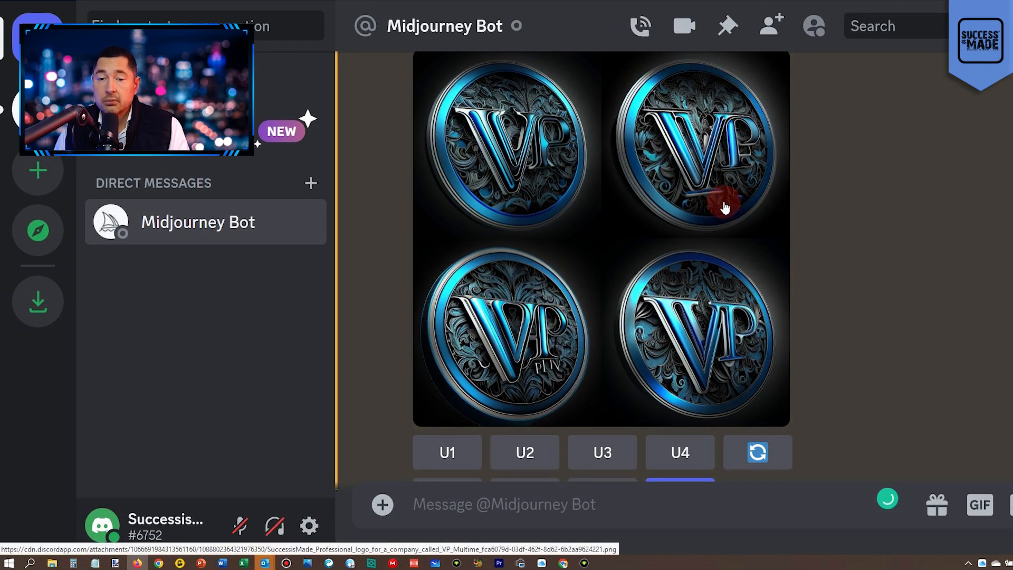
pyautogui.click(523, 453)
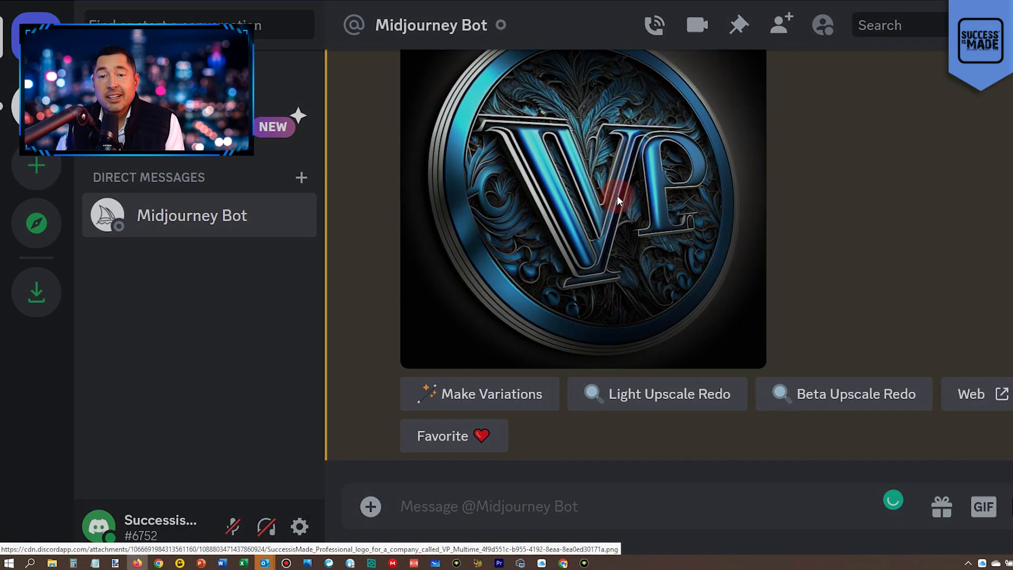
pyautogui.click(616, 195)
pyautogui.click(536, 336)
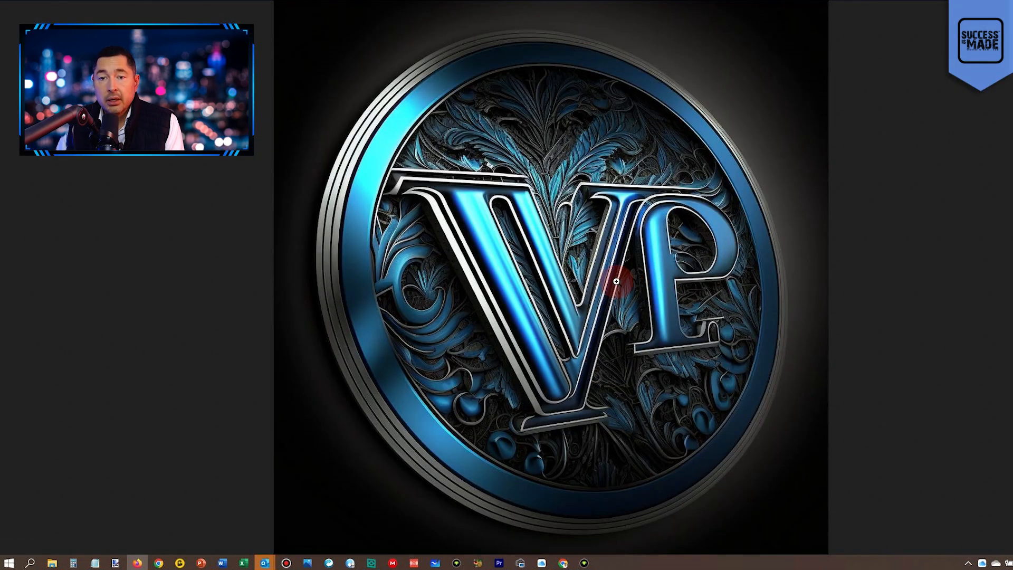
pyautogui.click(616, 282)
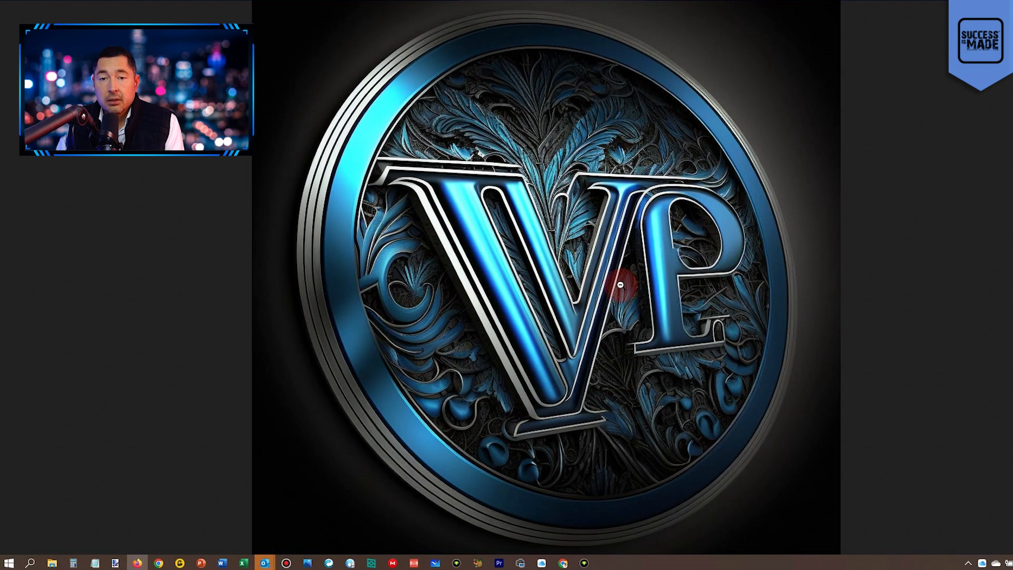
pyautogui.scroll(3, 620, 285)
pyautogui.scroll(4, 660, 288)
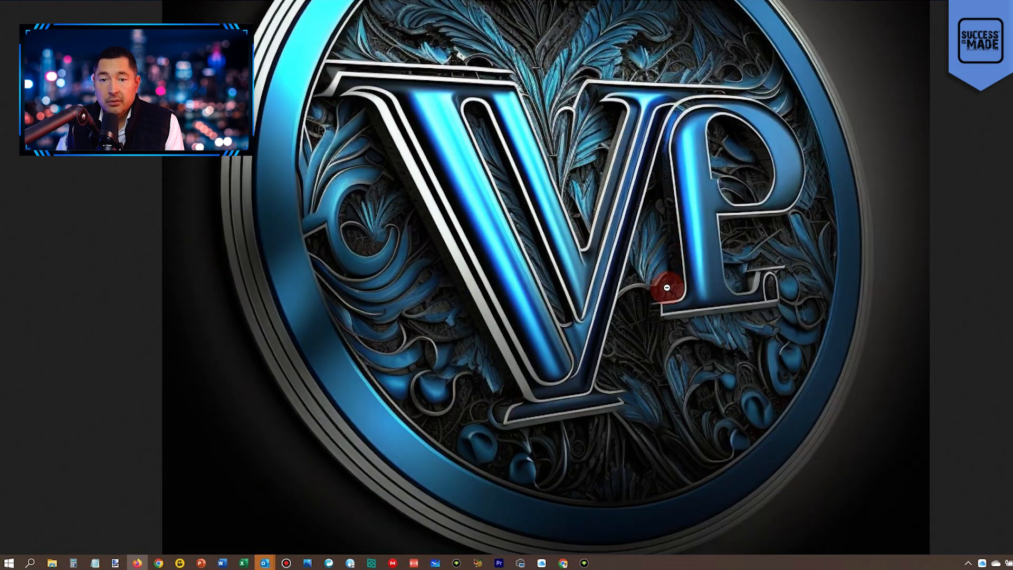
pyautogui.scroll(1, 716, 286)
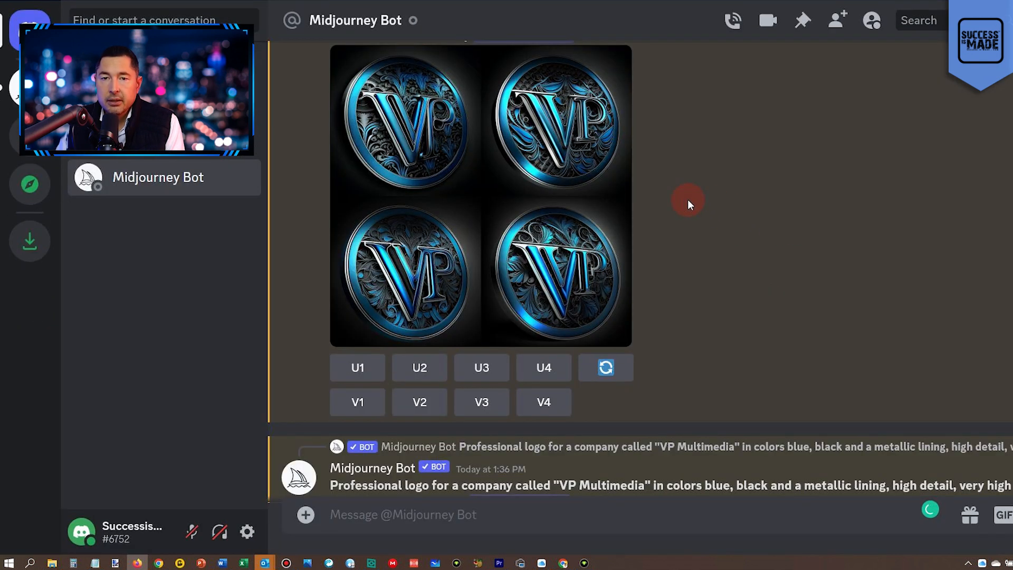
# Compare the logos in the newer variations grid and upscale the second one.
pyautogui.scroll(3, 907, 248)
pyautogui.scroll(2, 908, 251)
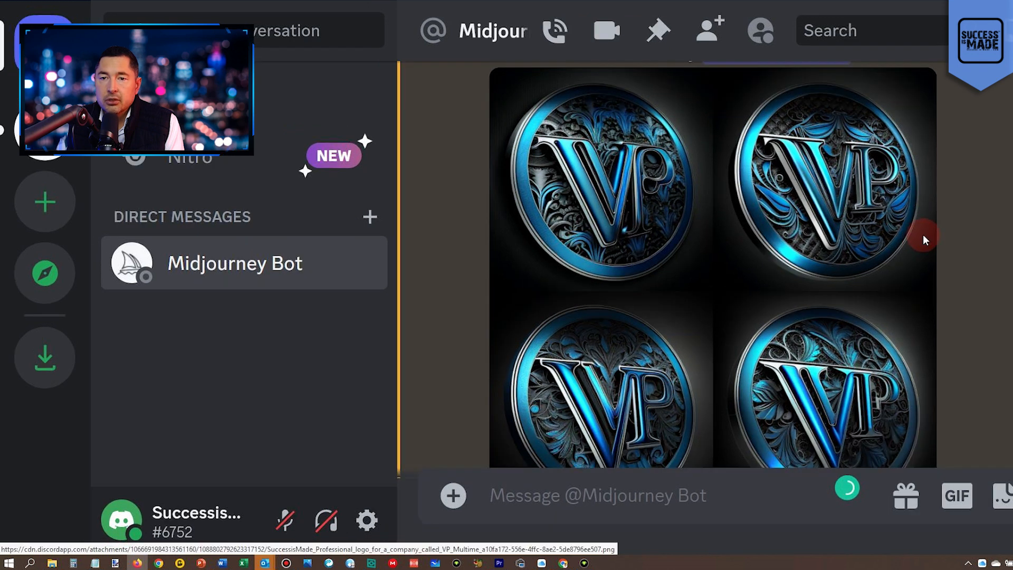
pyautogui.scroll(-3, 938, 229)
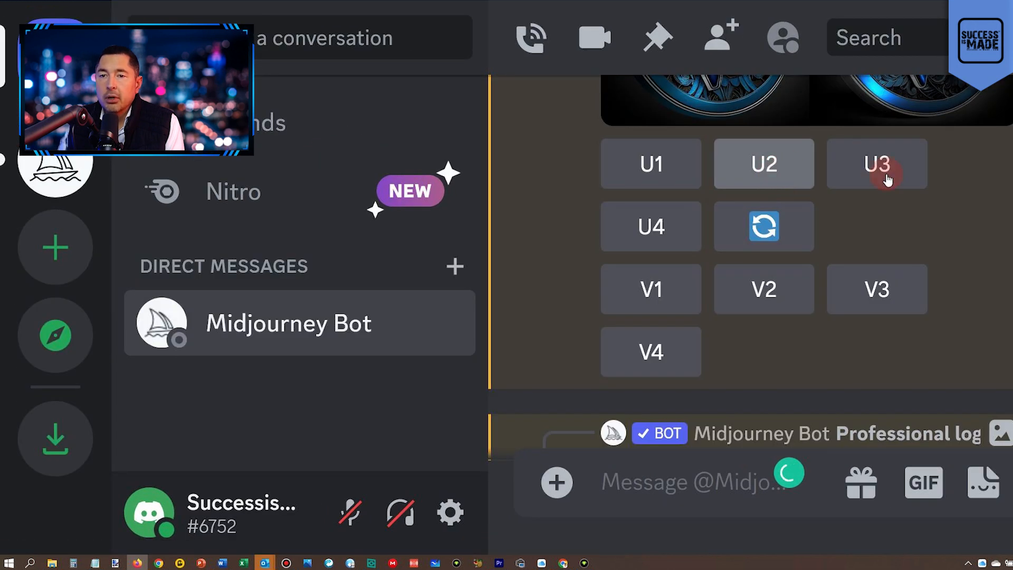
pyautogui.scroll(5, 894, 221)
pyautogui.scroll(-5, 878, 240)
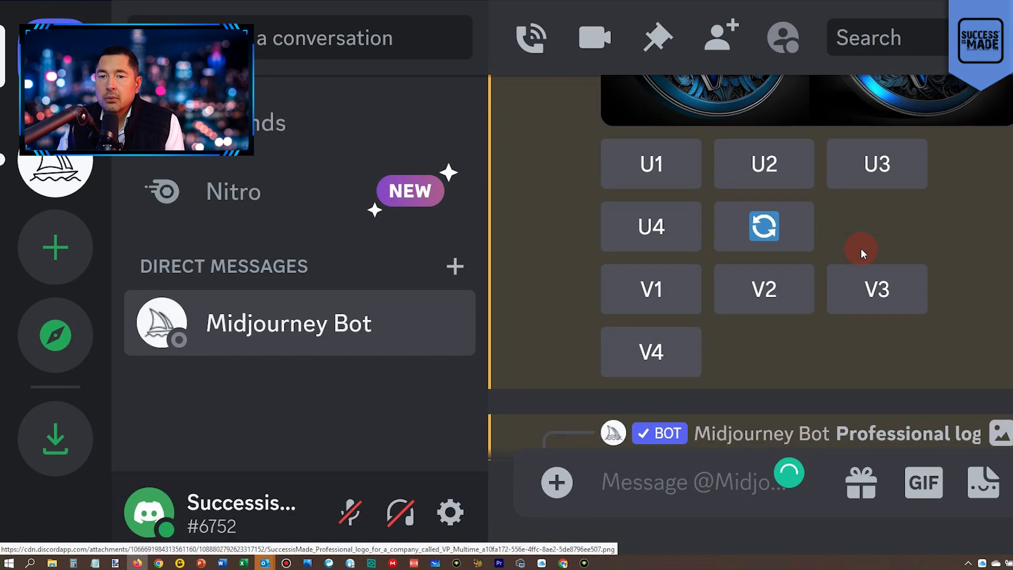
pyautogui.click(764, 160)
pyautogui.hotkey('ctrl', '0')
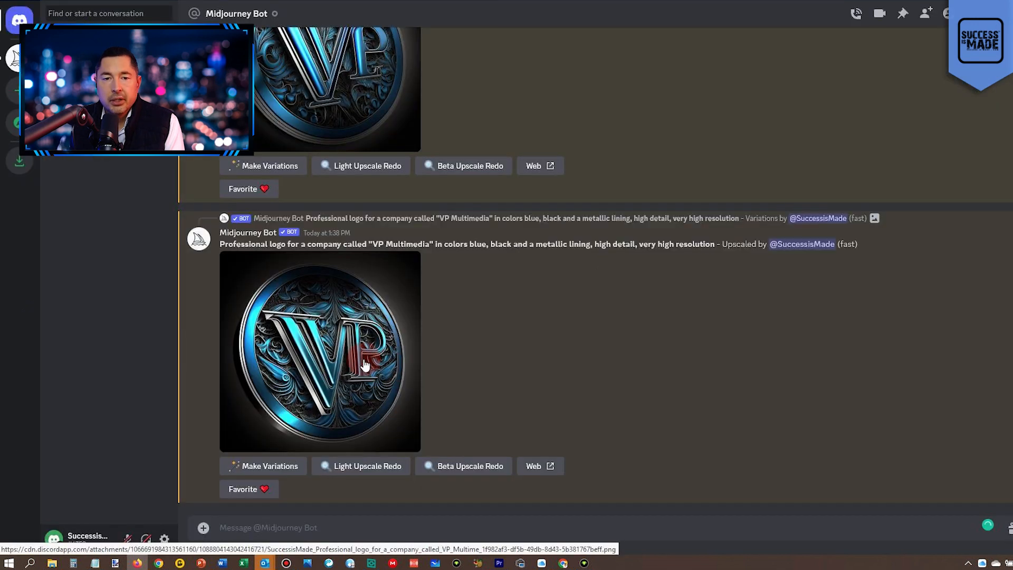
# Open the newly upscaled logo full size in the browser and examine its lettering and details.
pyautogui.click(363, 358)
pyautogui.click(409, 471)
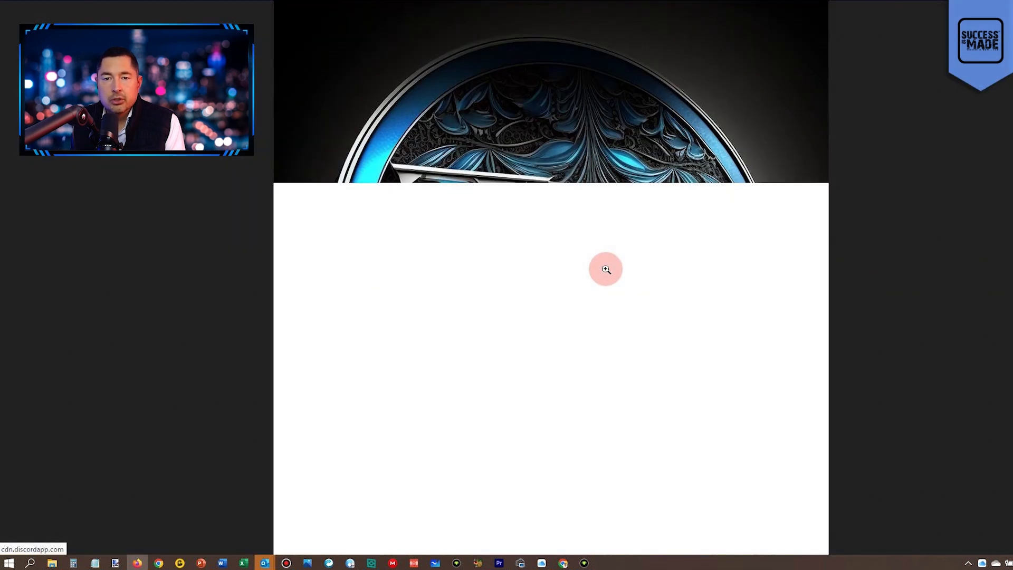
pyautogui.click(653, 304)
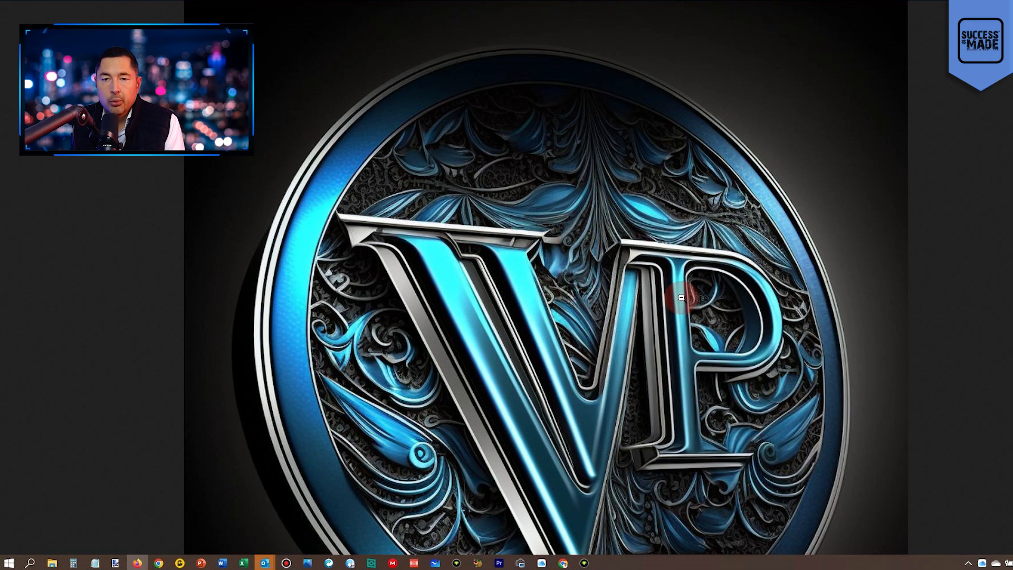
pyautogui.scroll(-3, 681, 299)
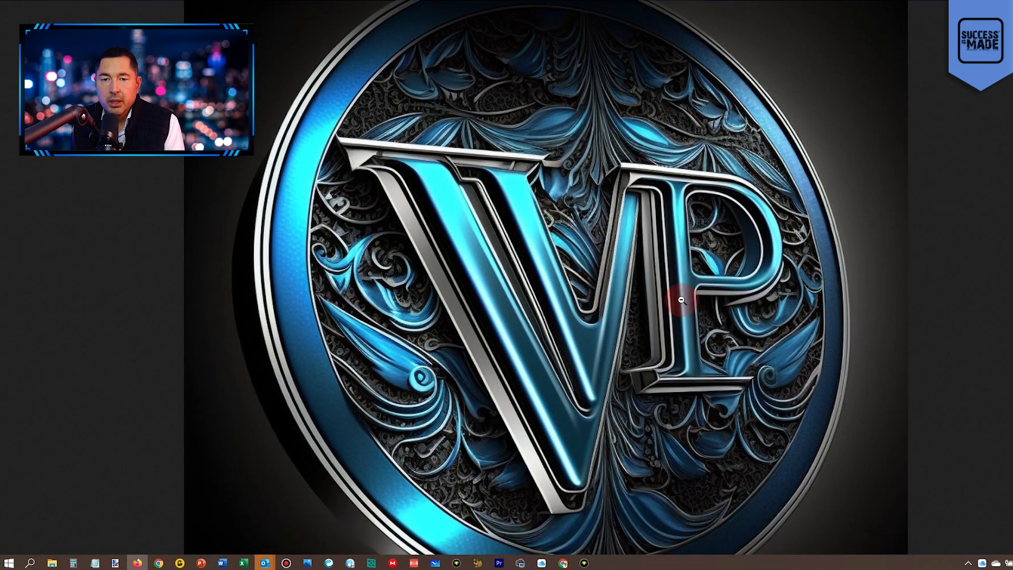
pyautogui.scroll(2, 678, 285)
pyautogui.scroll(-4, 674, 280)
pyautogui.click(674, 273)
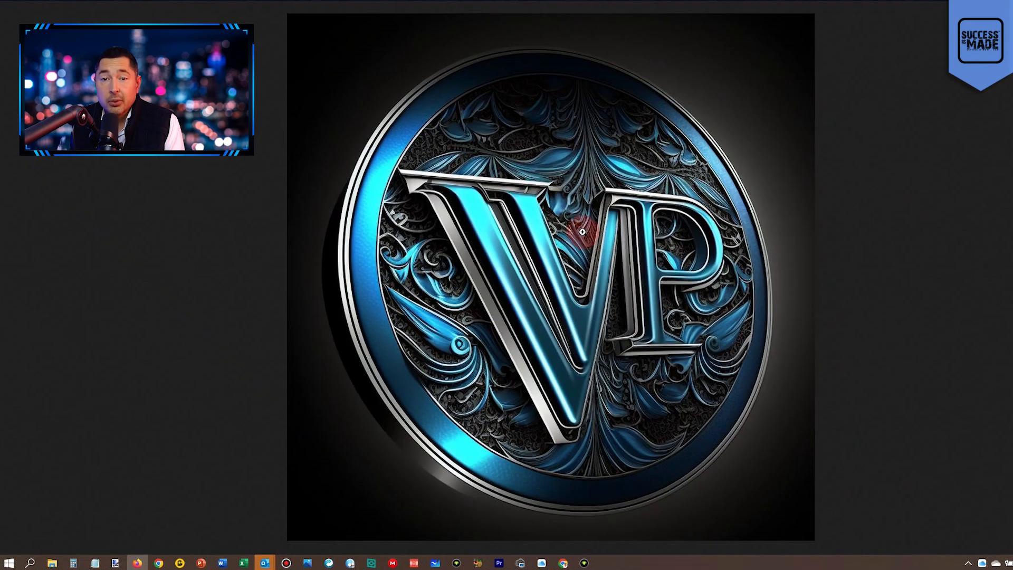
pyautogui.rightClick(581, 232)
pyautogui.click(641, 246)
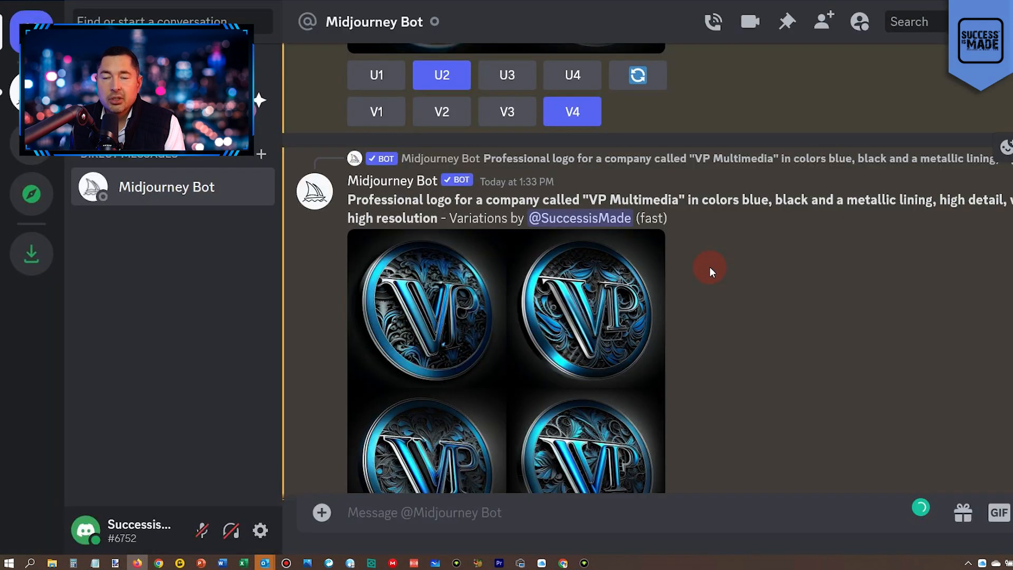
# Upscale the third logo of the newer variations grid and open the enlarged preview of the result.
pyautogui.scroll(-5, 710, 267)
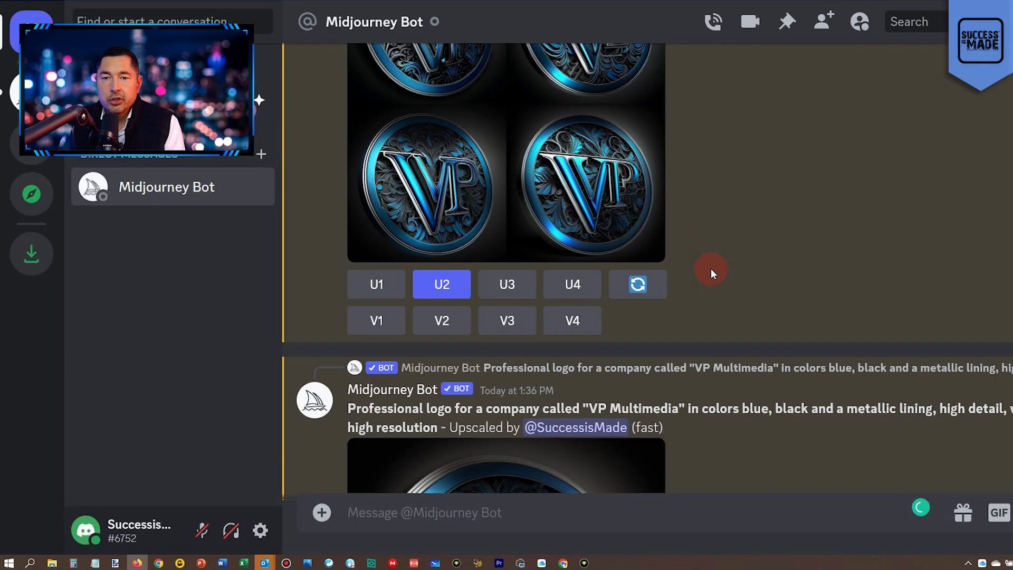
pyautogui.hotkey('ctrl', '=')
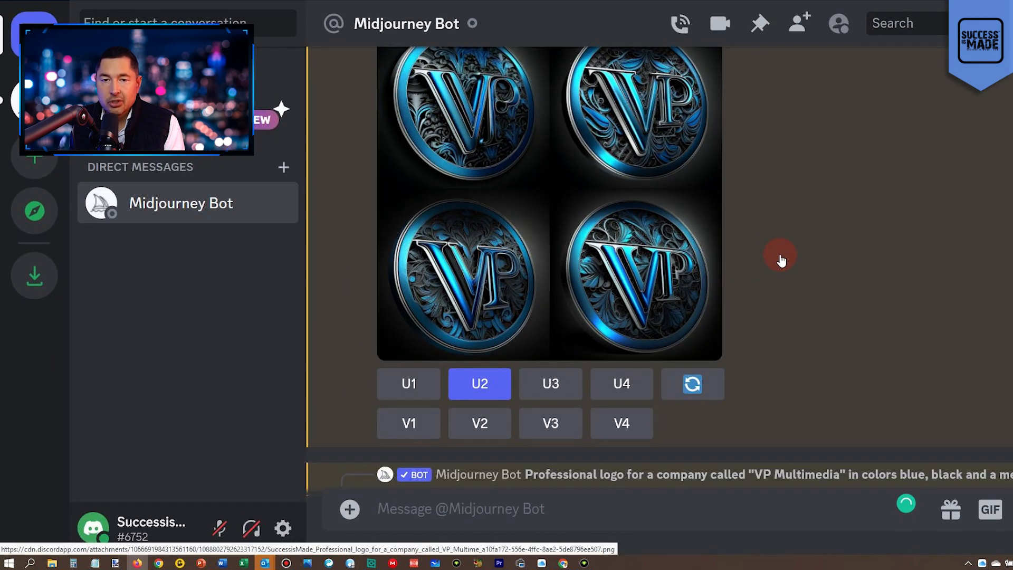
pyautogui.hotkey('ctrl', '=')
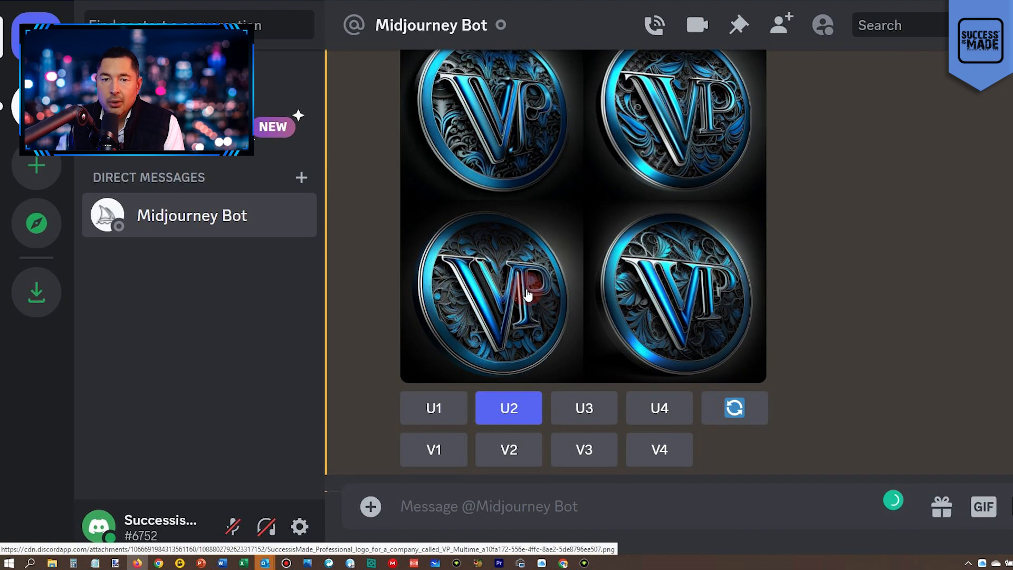
pyautogui.click(585, 409)
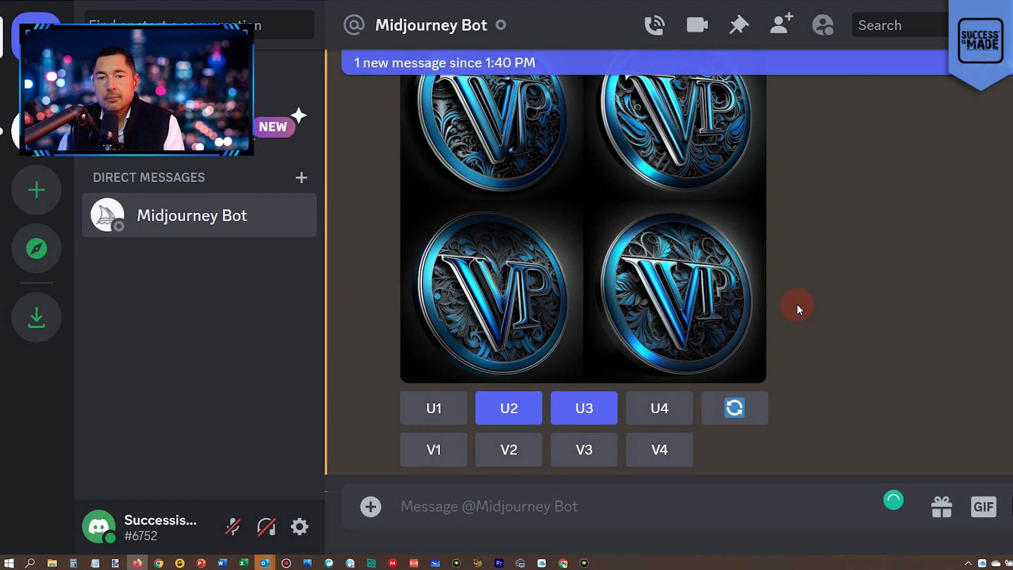
pyautogui.click(302, 353)
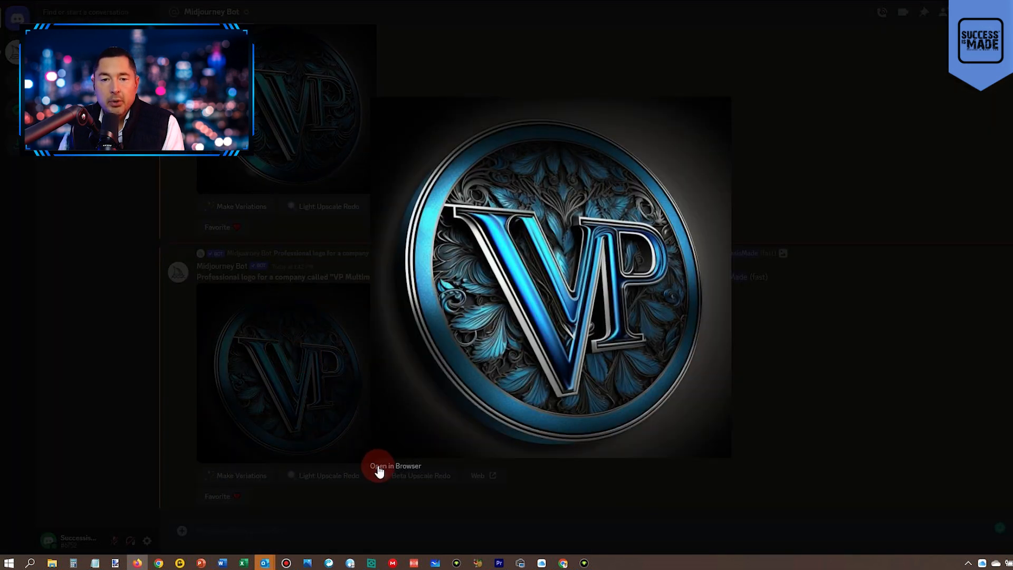
# View the third upscaled logo full size in the browser, and return to the Midjourney Bot chat.
pyautogui.click(381, 466)
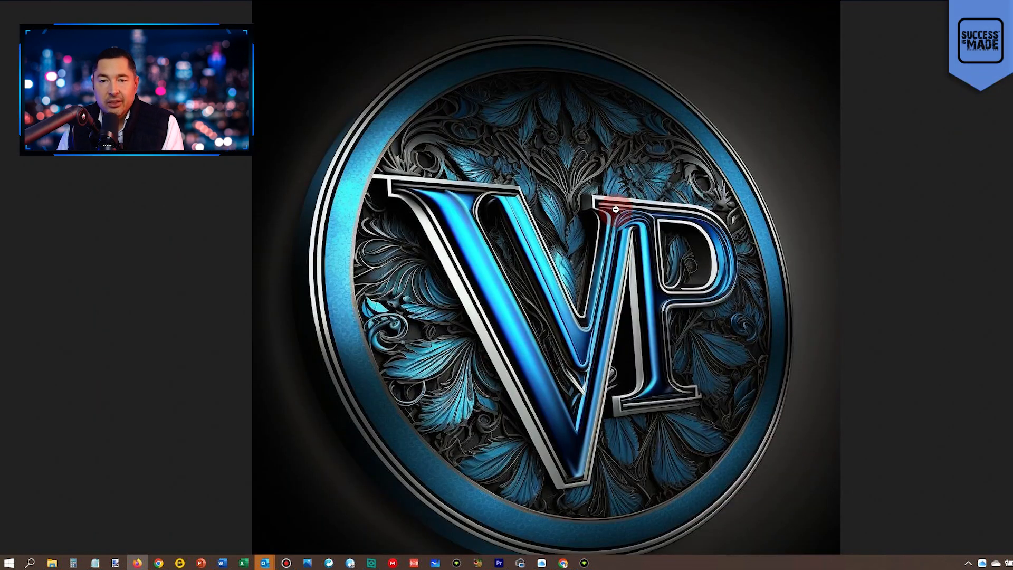
pyautogui.rightClick(616, 210)
pyautogui.click(679, 225)
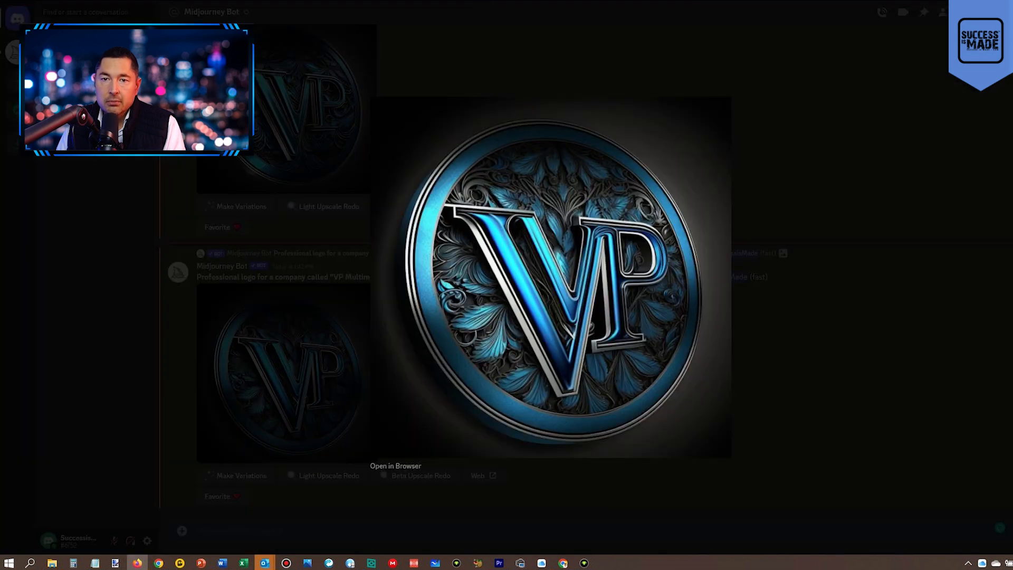
pyautogui.click(489, 232)
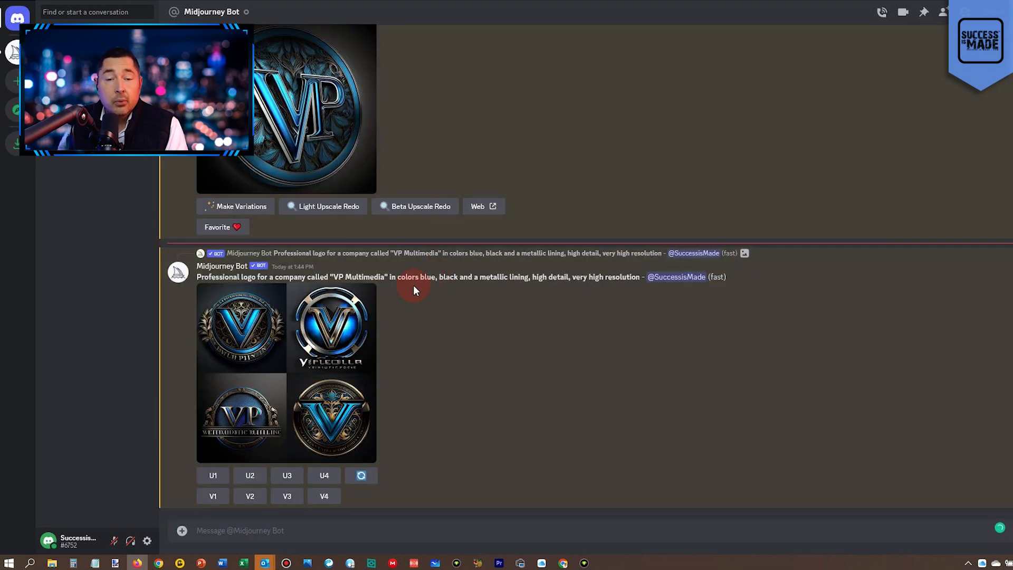
# Review the original logo grid and examine the four logos of the regenerated 1:44 PM grid up close.
pyautogui.scroll(1, 394, 308)
pyautogui.scroll(-2, 395, 309)
pyautogui.scroll(3, 368, 355)
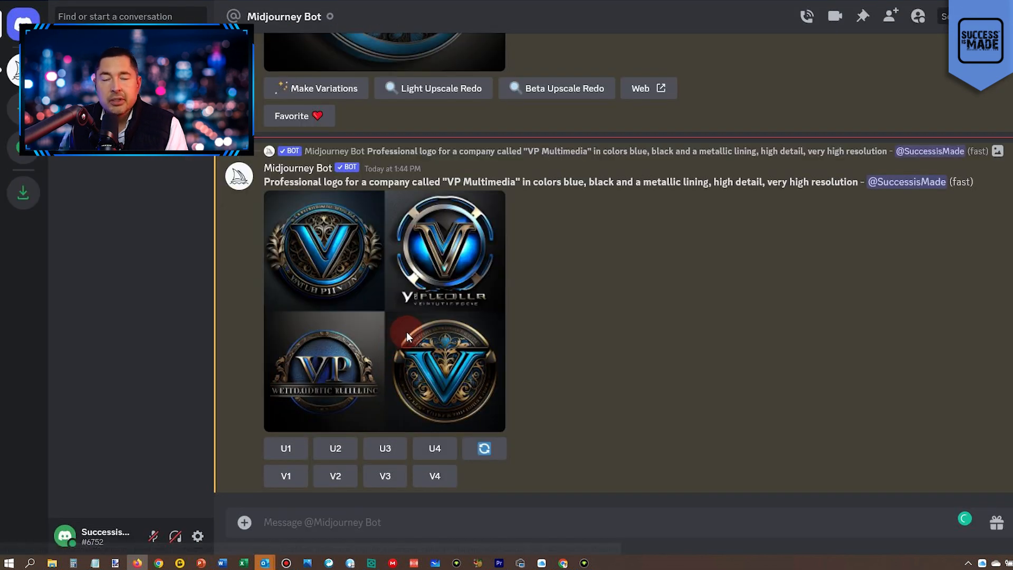
pyautogui.hotkey('ctrl', '=')
pyautogui.hotkey('ctrl', '=')
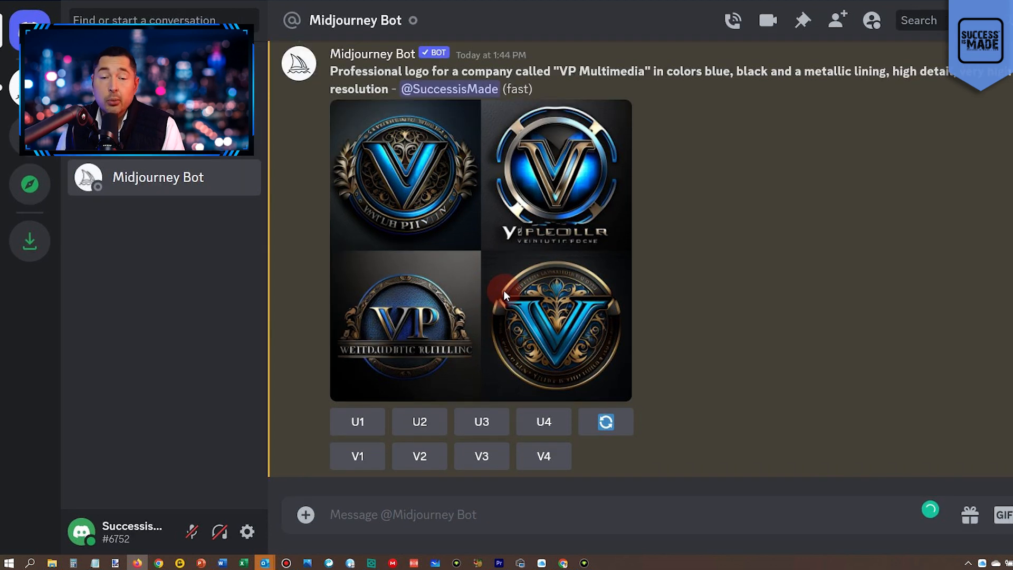
pyautogui.hotkey('ctrl', '=')
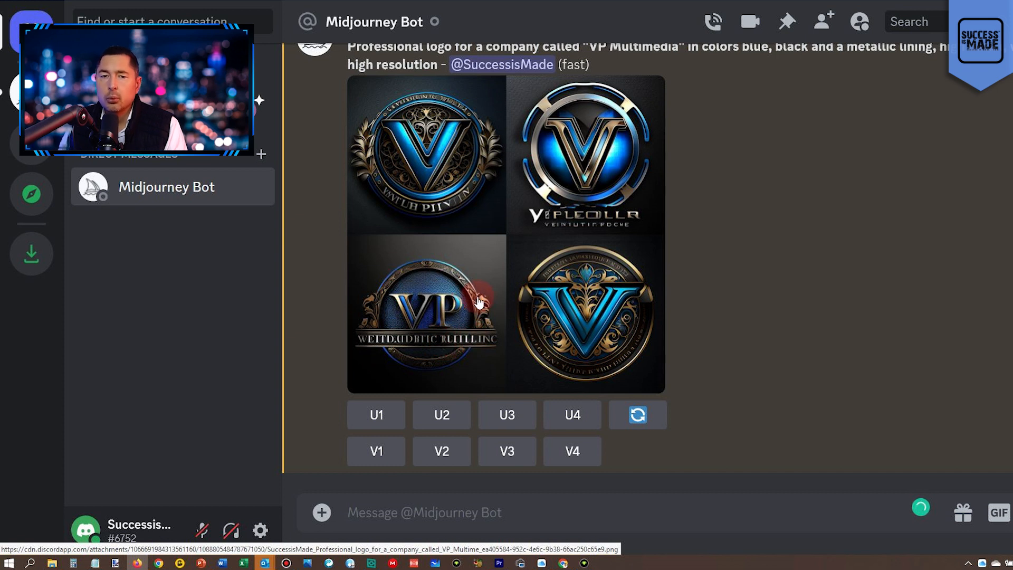
pyautogui.scroll(2, 405, 211)
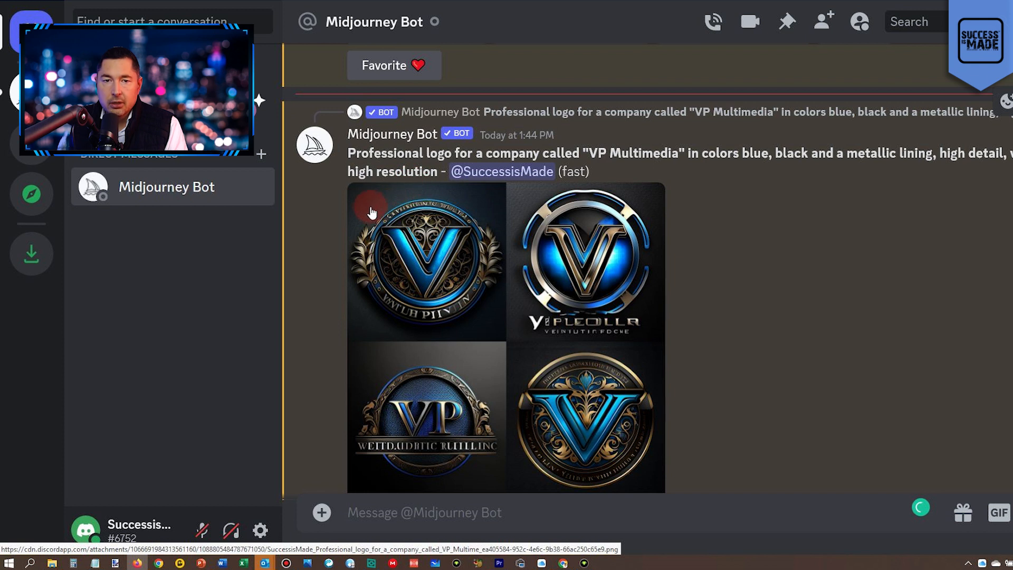
# Copy the 1:44 PM grid's prompt into a new /imagine command and shorten its opening to "Logo for a company".
pyautogui.moveTo(348, 155); pyautogui.dragTo(438, 171)
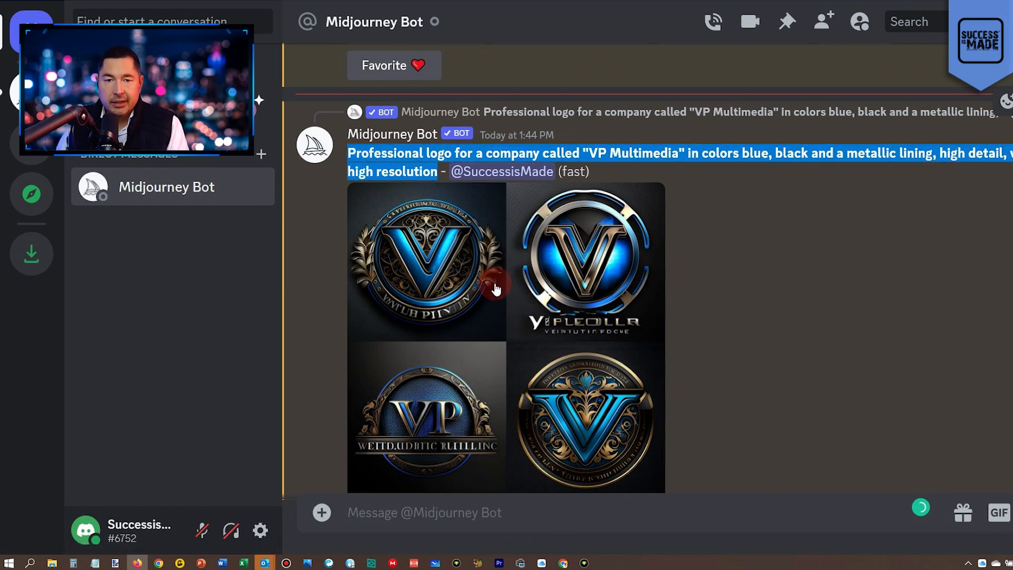
pyautogui.scroll(-2, 499, 280)
pyautogui.scroll(2, 483, 152)
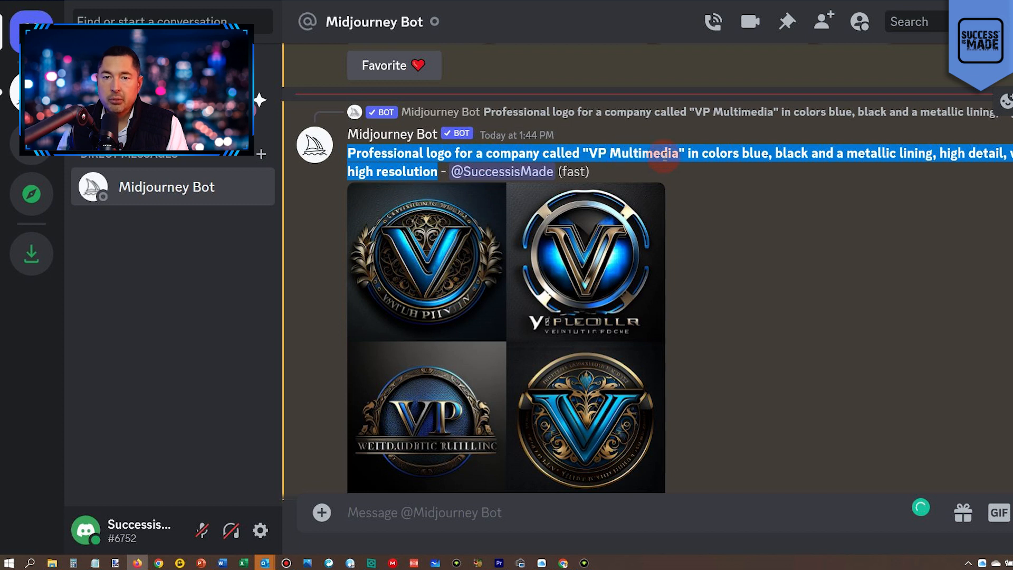
pyautogui.click(466, 504)
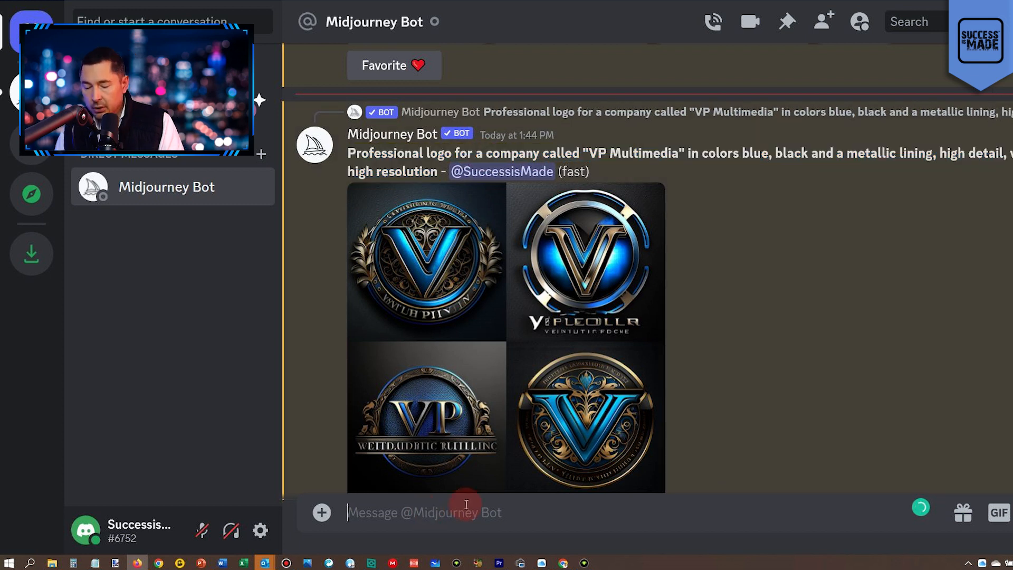
pyautogui.write('/ima')
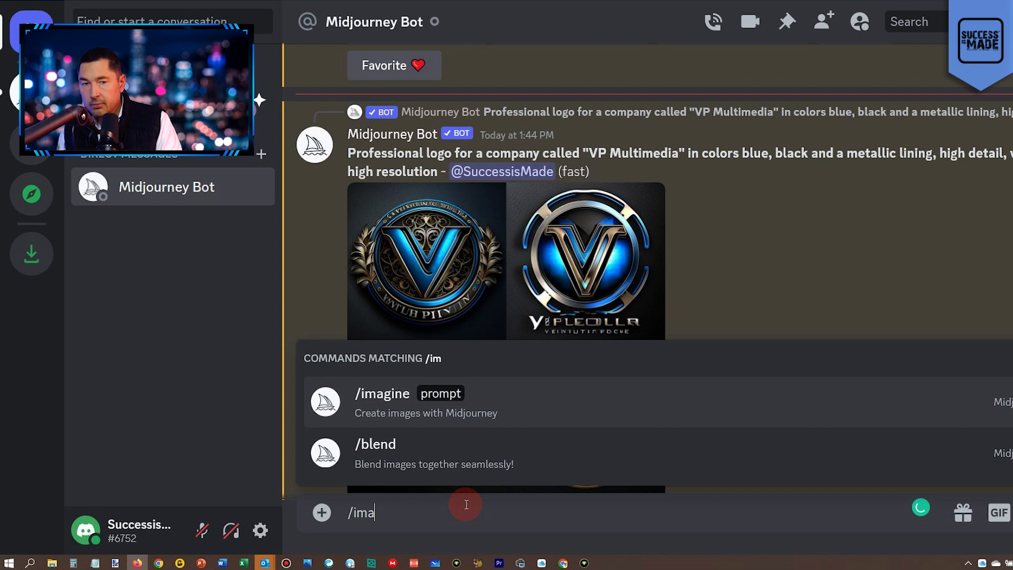
pyautogui.press('Tab')
pyautogui.write('Professional logo for a company called "VP Multimedia" in colors blue, black and a metallic lining, high detail, very high resolution')
pyautogui.click(523, 496)
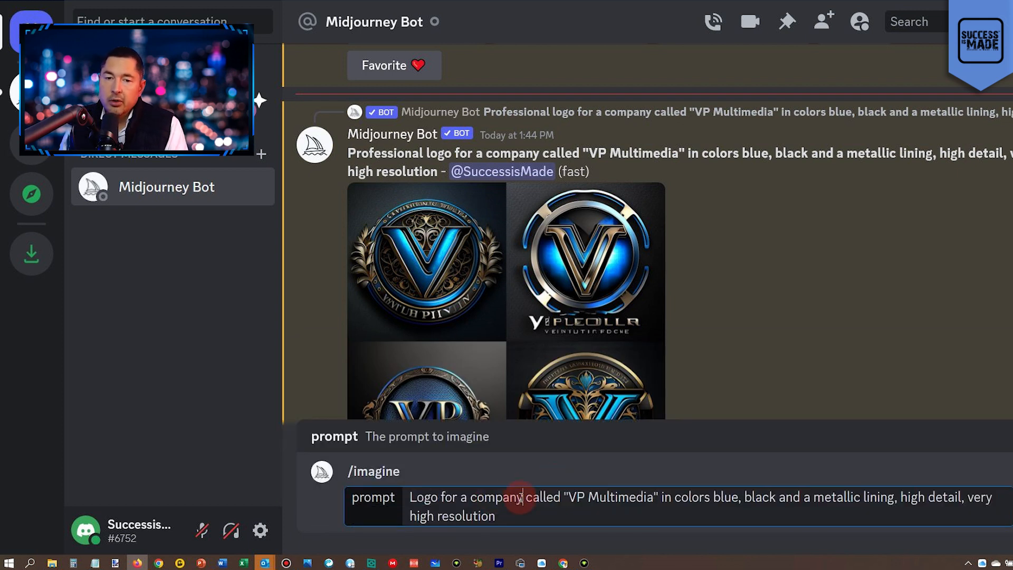
# Shorten the company name in the prompt to "VP" and reword the colour phrase as "in the colors".
pyautogui.doubleClick(623, 497)
pyautogui.press('BackSpace')
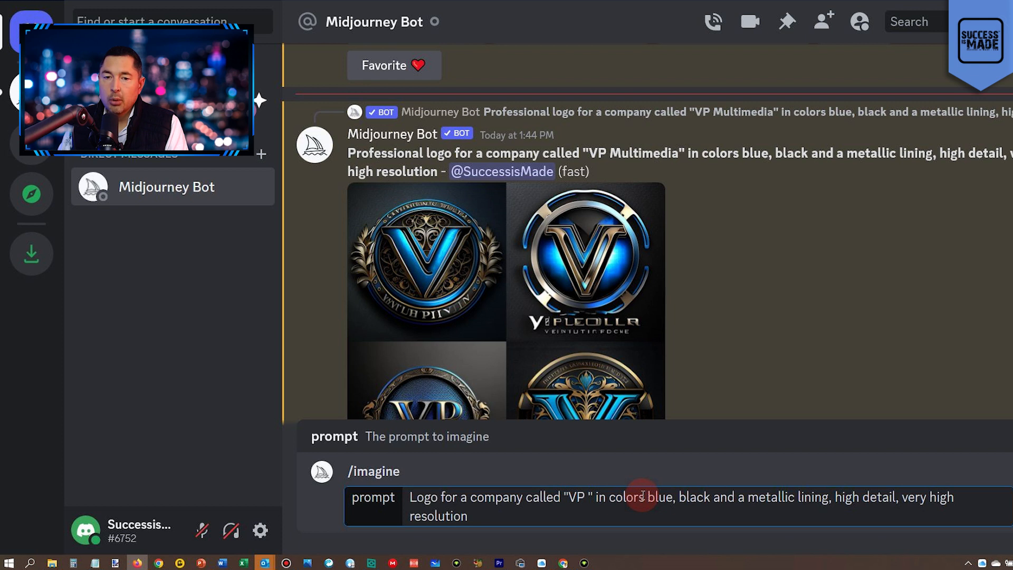
pyautogui.press('BackSpace')
pyautogui.write('the')
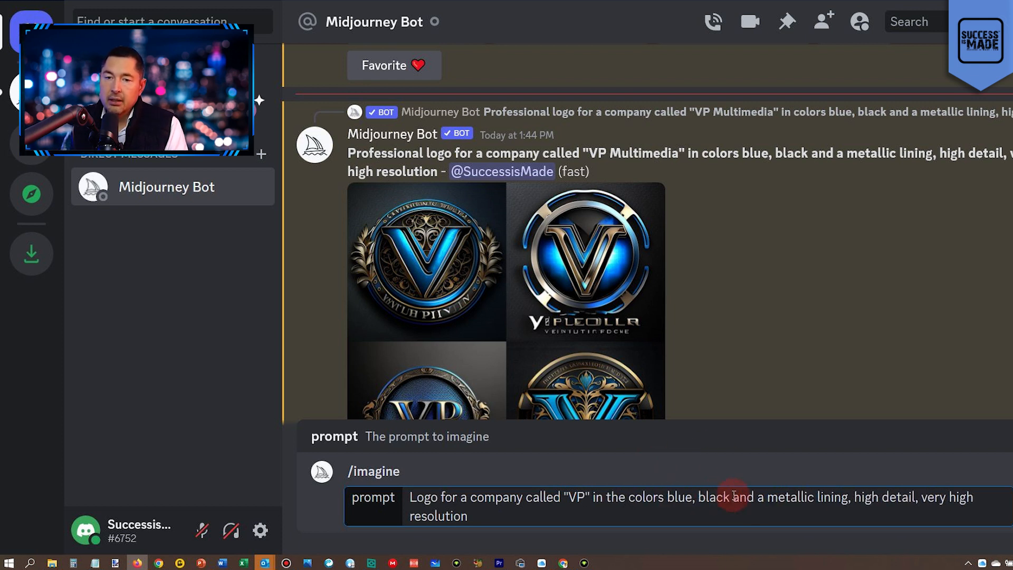
# Reword the prompt to "Square logo" in "blue, black and silver", dropping the metallic lining, and submit it.
pyautogui.doubleClick(760, 498)
pyautogui.press('BackSpace')
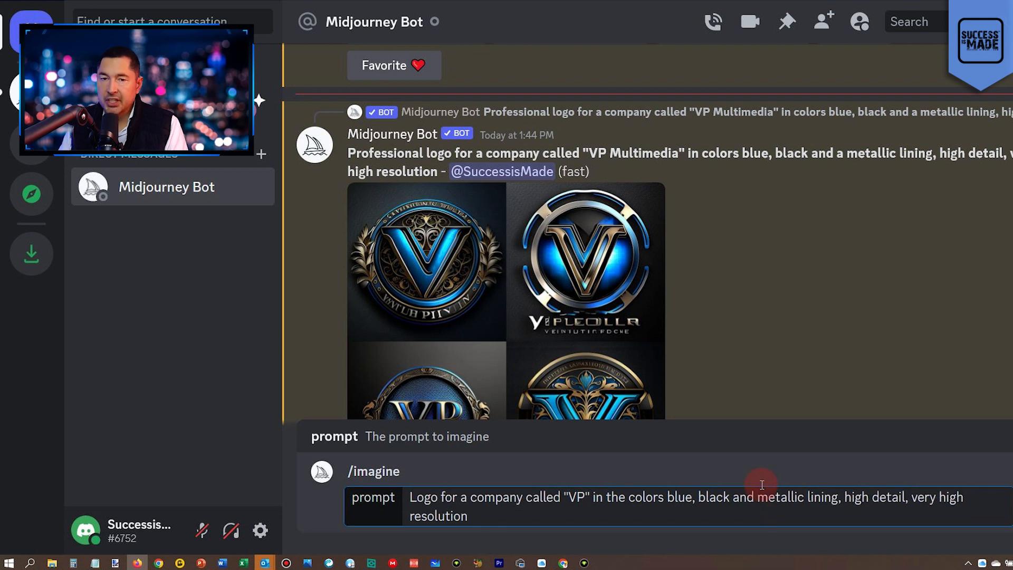
pyautogui.press('Delete')
pyautogui.press('Delete')
pyautogui.press('Delete')
pyautogui.press('Delete')
pyautogui.press('Delete')
pyautogui.press('Delete')
pyautogui.press('Delete')
pyautogui.press('Delete')
pyautogui.write('sil')
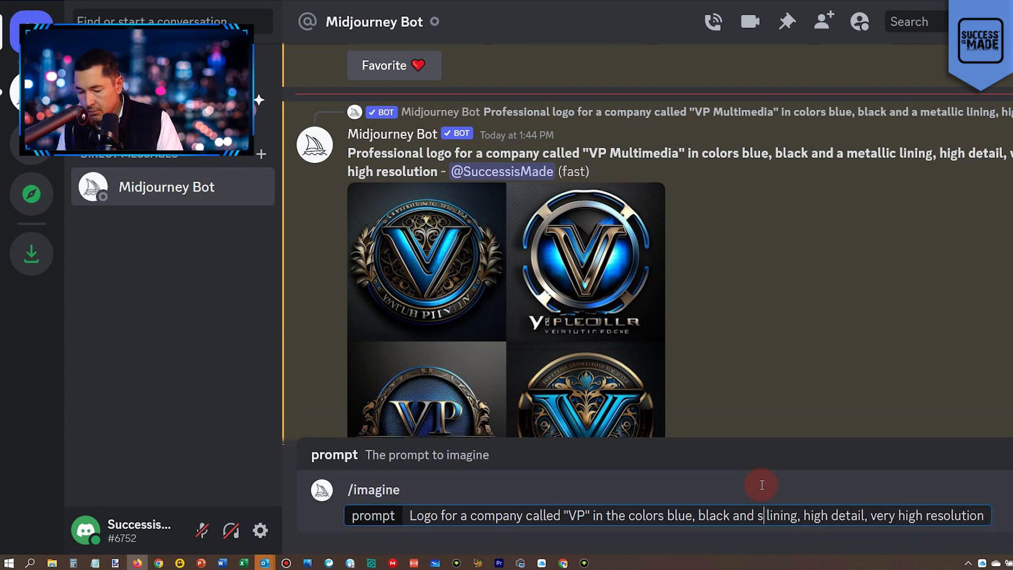
pyautogui.write('ver tones')
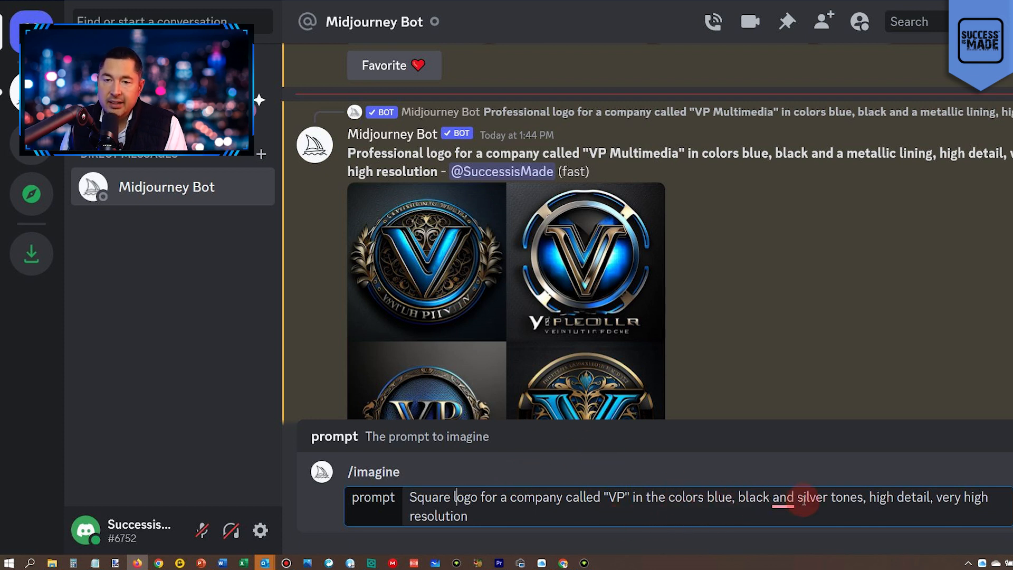
pyautogui.doubleClick(843, 496)
pyautogui.press('BackSpace')
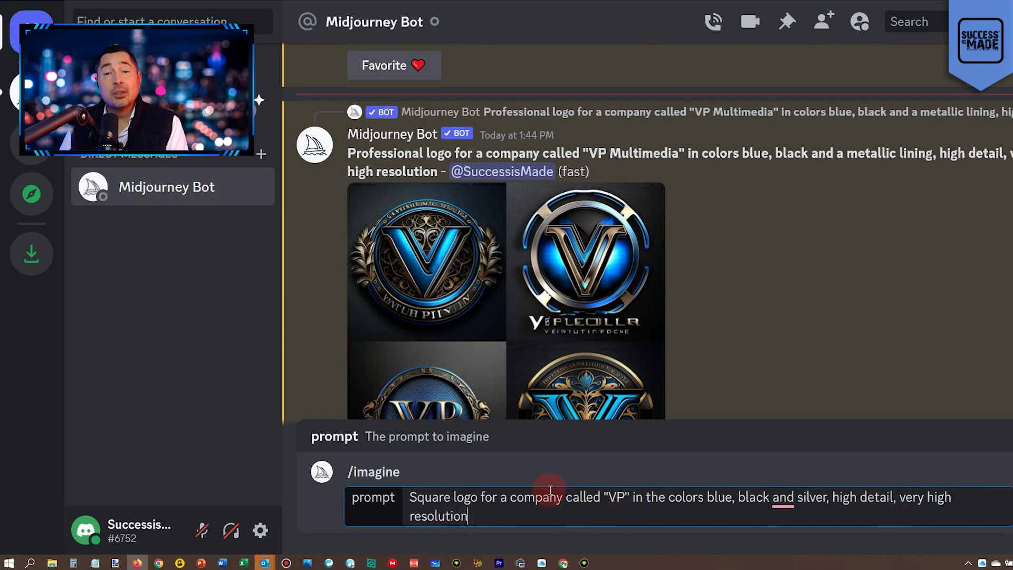
pyautogui.press('Return')
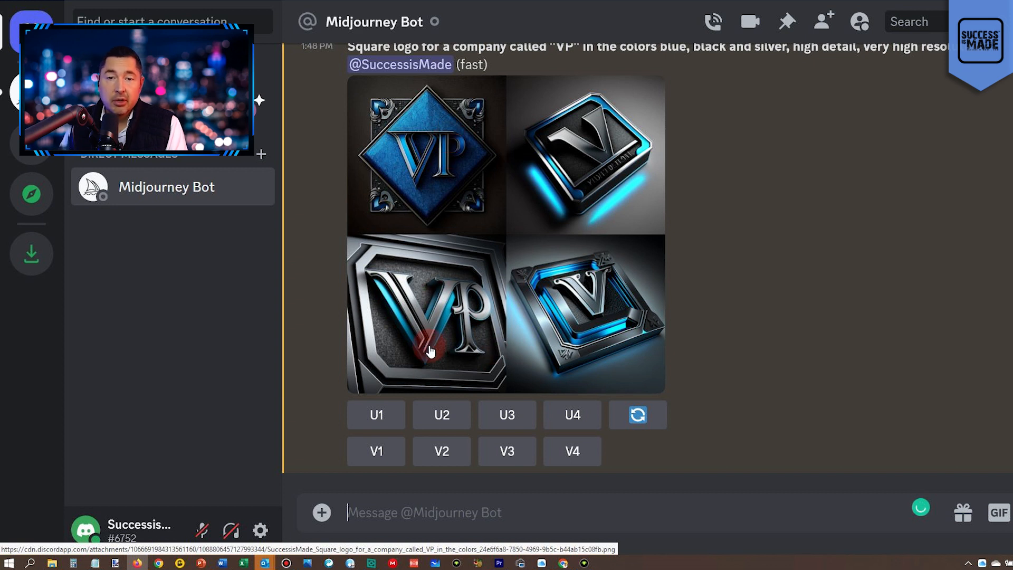
# Examine the lettering and shapes of the four square VP logos up close, and restore a smaller chat view.
pyautogui.hotkey('ctrl', '+')
pyautogui.hotkey('ctrl', '+')
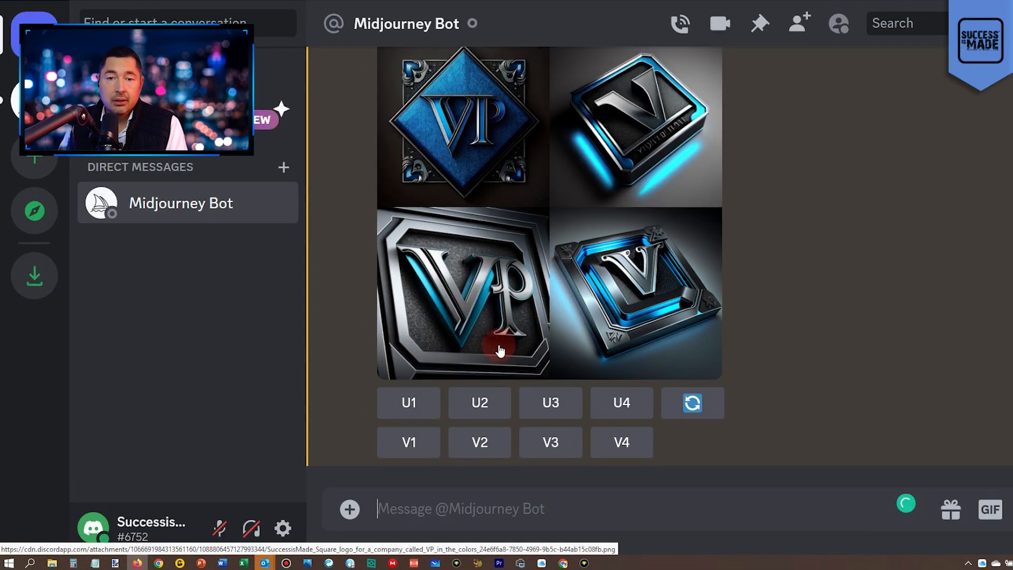
pyautogui.hotkey('ctrl', '+')
pyautogui.hotkey('ctrl', '+')
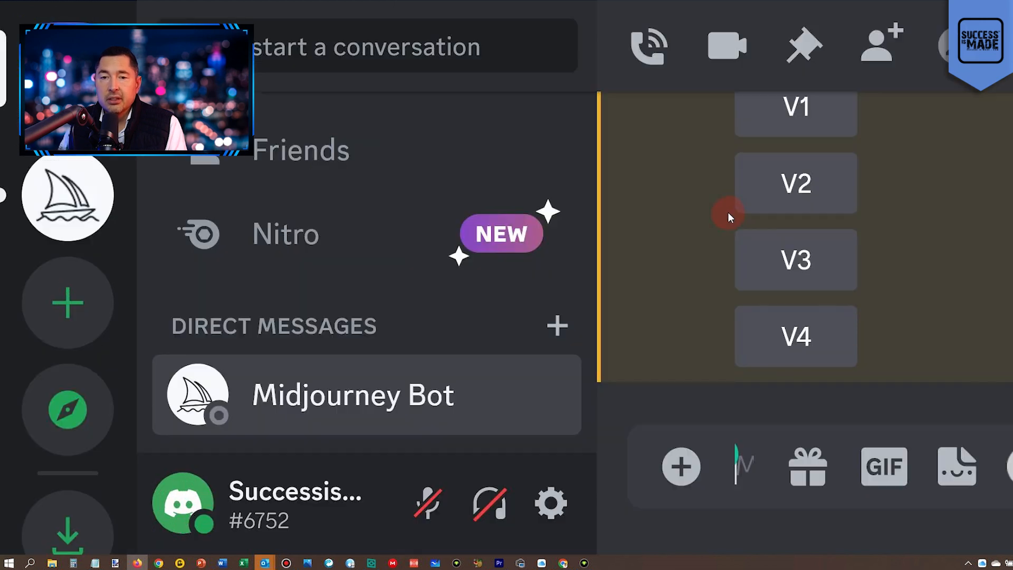
pyautogui.hotkey('ctrl', '-')
pyautogui.scroll(4, 919, 242)
pyautogui.scroll(-5, 919, 242)
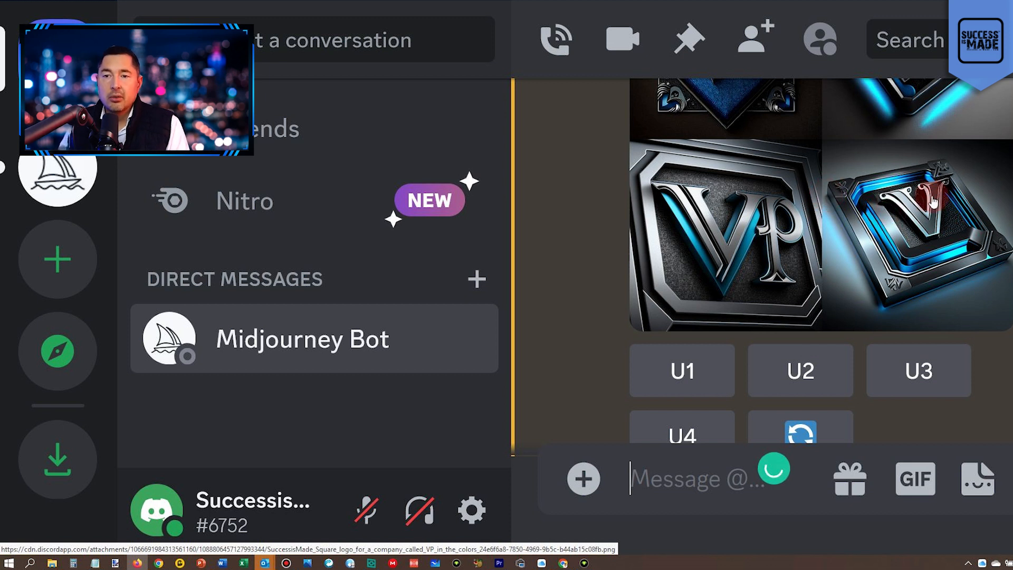
pyautogui.scroll(4, 950, 194)
pyautogui.scroll(2, 950, 195)
pyautogui.scroll(-3, 950, 214)
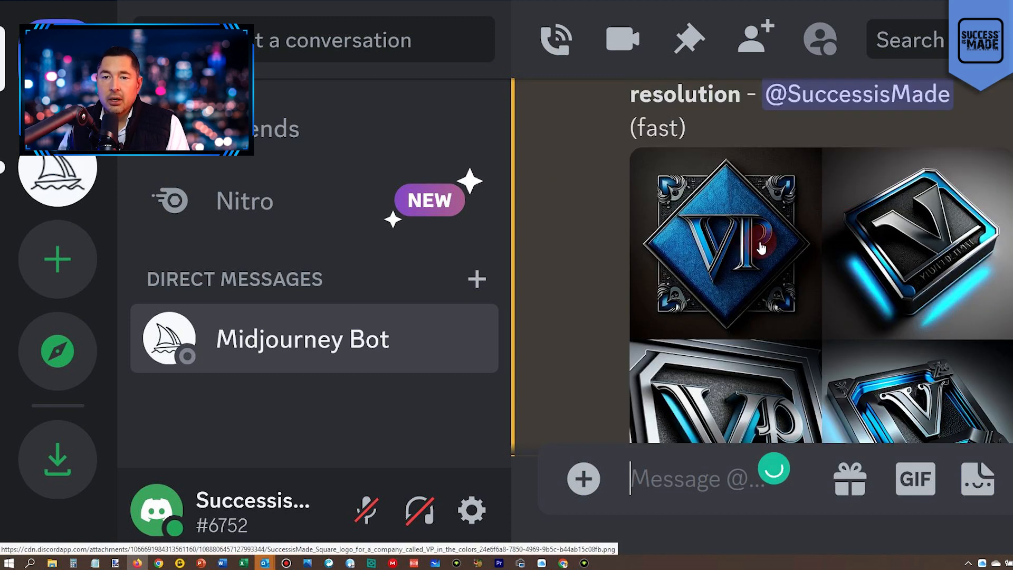
pyautogui.hotkey('ctrl', '-')
pyautogui.hotkey('ctrl', '-')
pyautogui.hotkey('ctrl', '-')
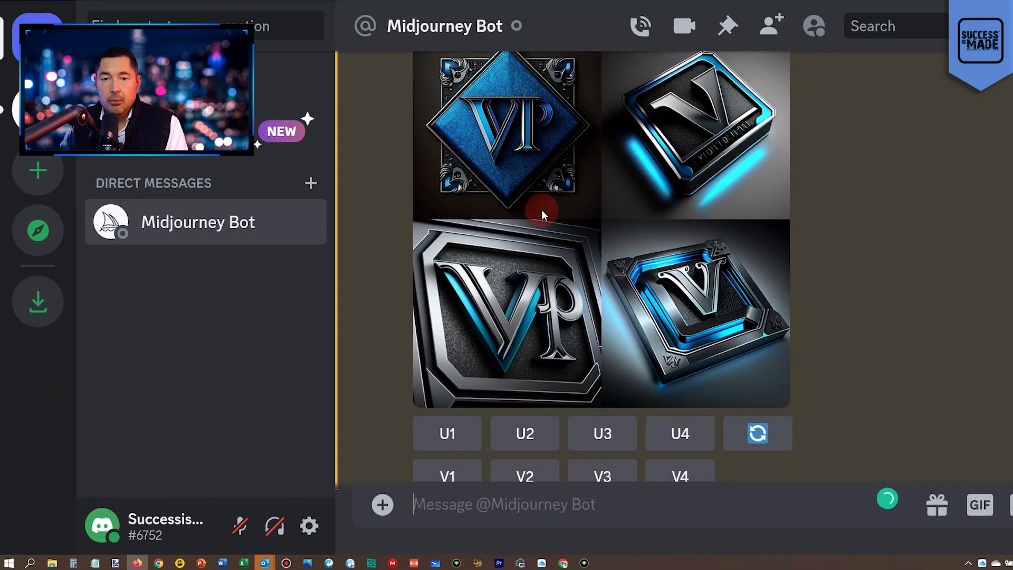
pyautogui.hotkey('ctrl', '-')
pyautogui.hotkey('ctrl', '-')
pyautogui.hotkey('ctrl', '-')
# Submit the square logo prompt again as a new /imagine command beginning with "frontal, square logo".
pyautogui.write('/ima')
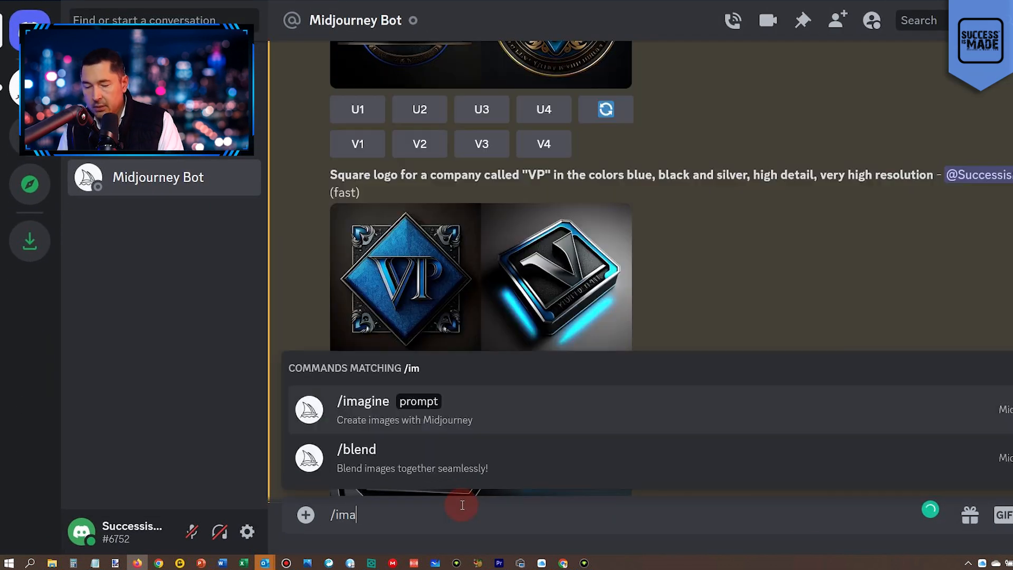
pyautogui.press('Return')
pyautogui.write('Square logo for a company called "VP" in the colors blue, black and silver, high detail, very high resolution')
pyautogui.press('Home')
pyautogui.write('frontal,')
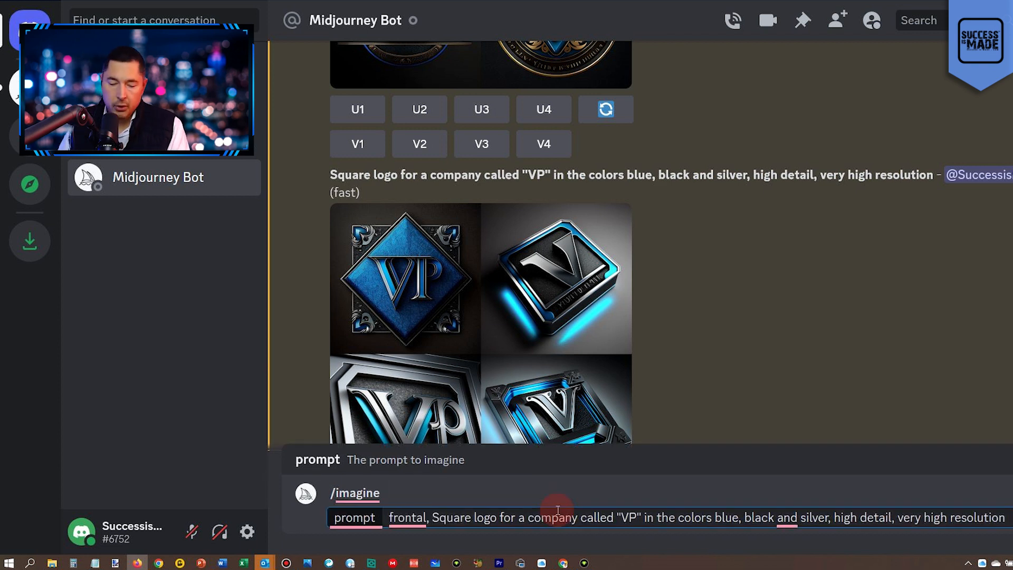
pyautogui.press('Delete')
pyautogui.write('s')
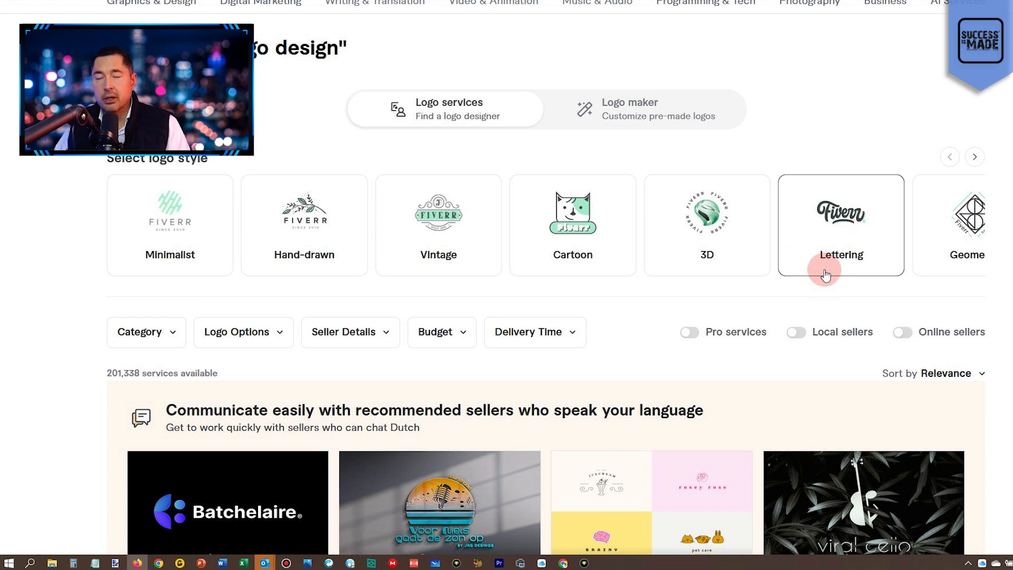
# Switch to Fiverr and browse the logo design services, comparing sellers' sample logos and starting prices.
pyautogui.scroll(-3, 610, 315)
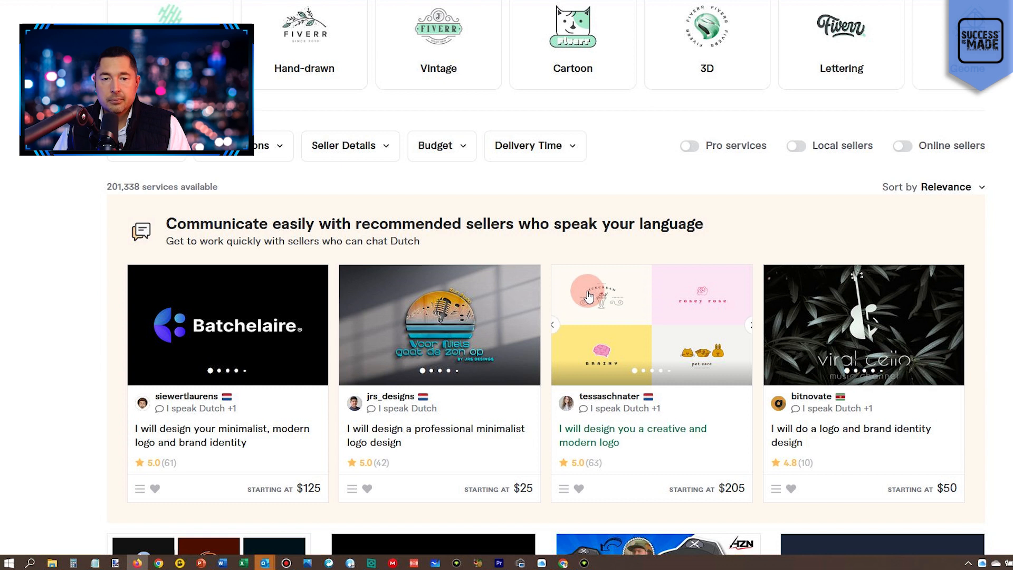
pyautogui.scroll(-3, 575, 296)
pyautogui.scroll(-4, 575, 293)
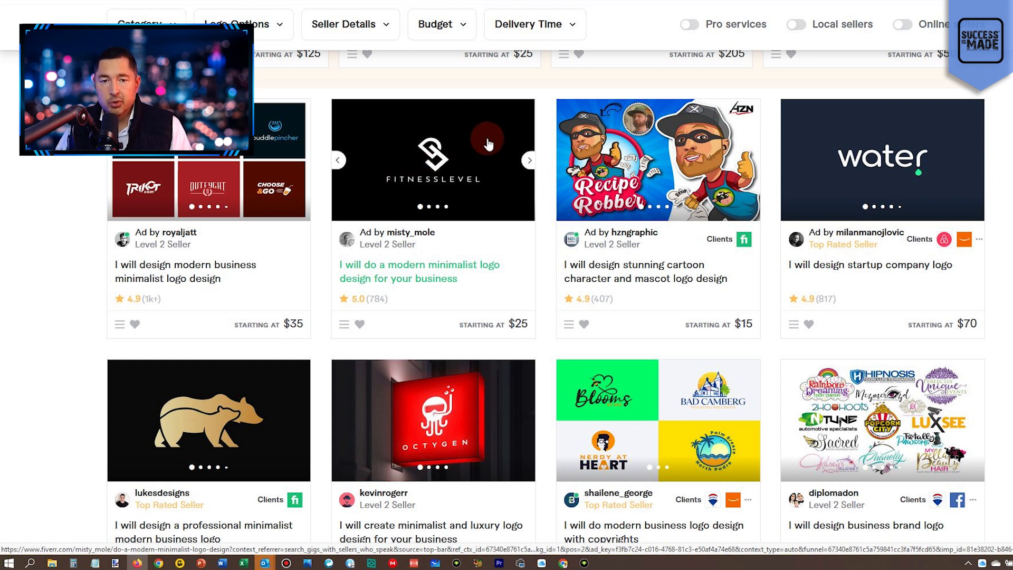
pyautogui.scroll(-3, 481, 240)
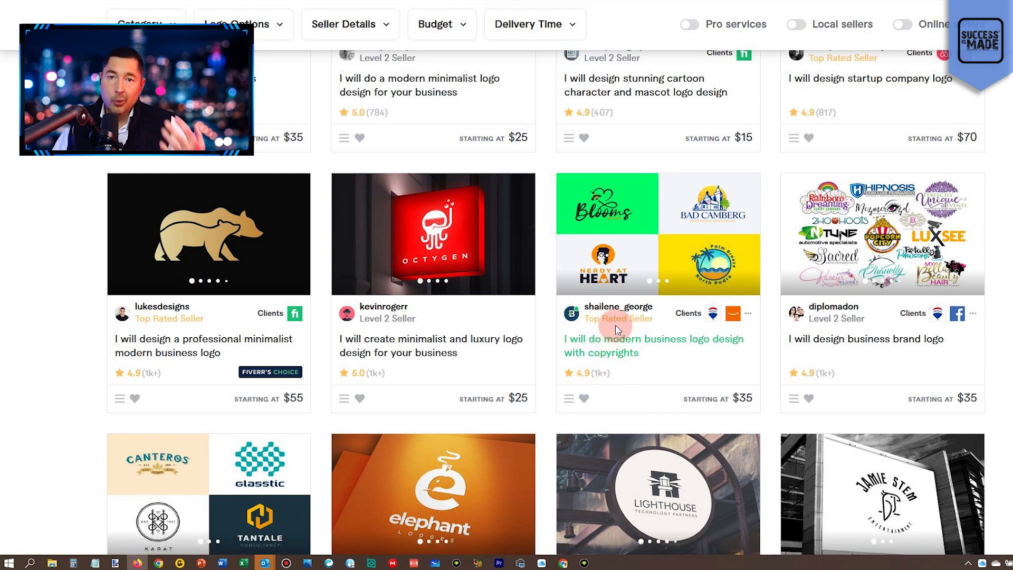
pyautogui.moveTo(620, 329)
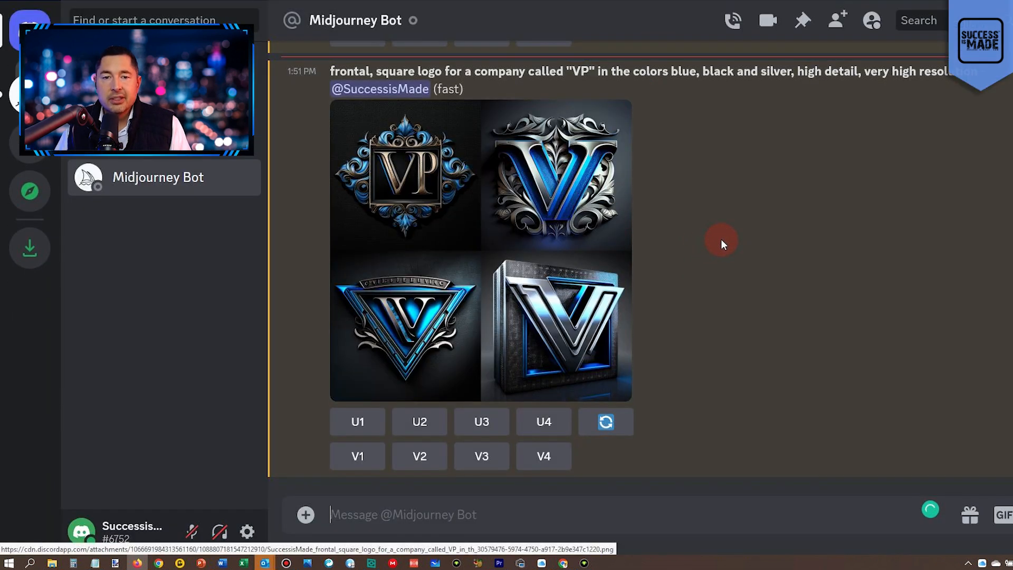
# Submit a new /imagine prompt from the frontal square logo wording, replacing "frontal" with "simple" and dropping "high detail".
pyautogui.scroll(2, 534, 249)
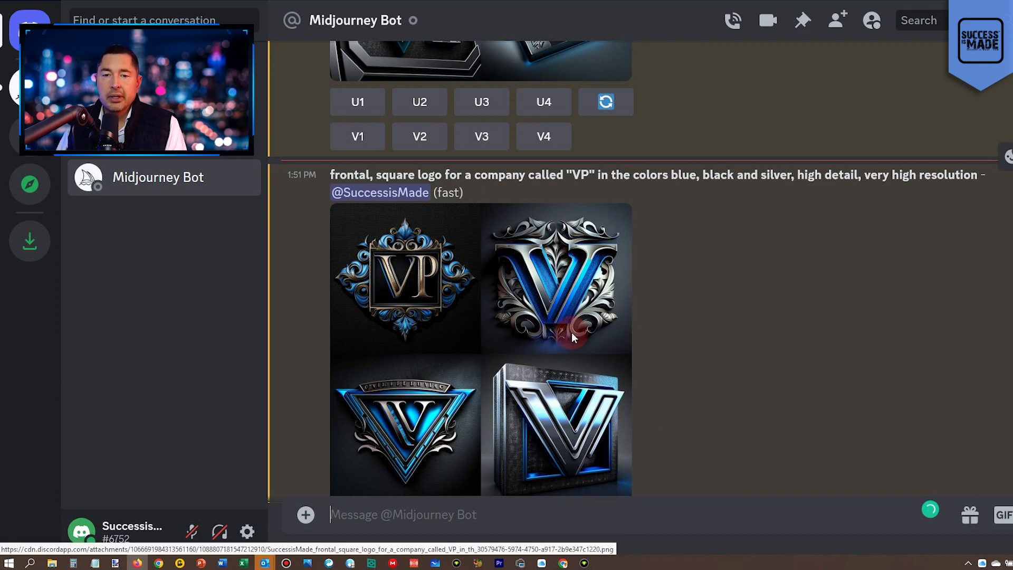
pyautogui.scroll(-2, 570, 332)
pyautogui.moveTo(333, 68); pyautogui.dragTo(970, 71)
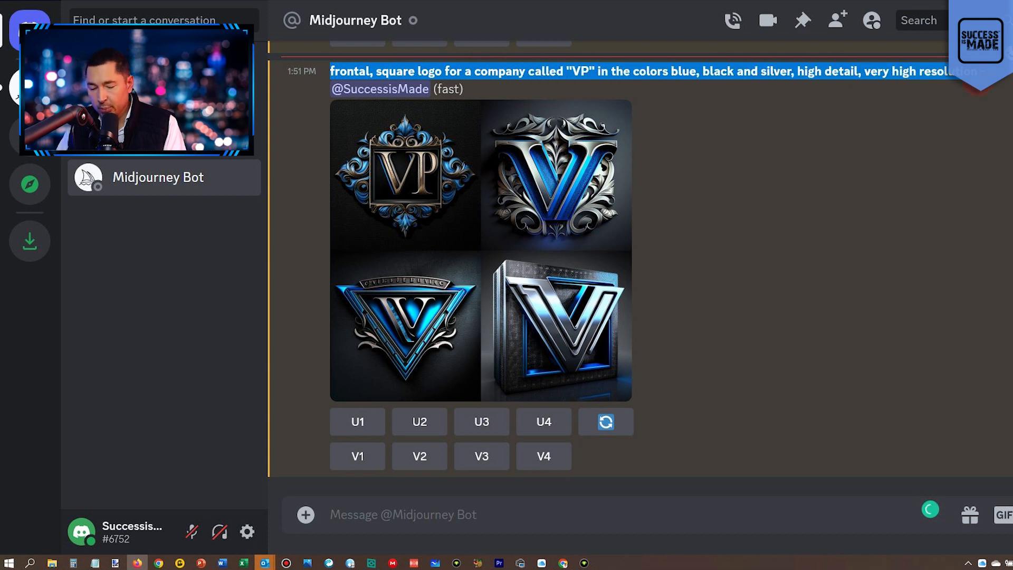
pyautogui.scroll(-6, 871, 158)
pyautogui.scroll(2, 879, 211)
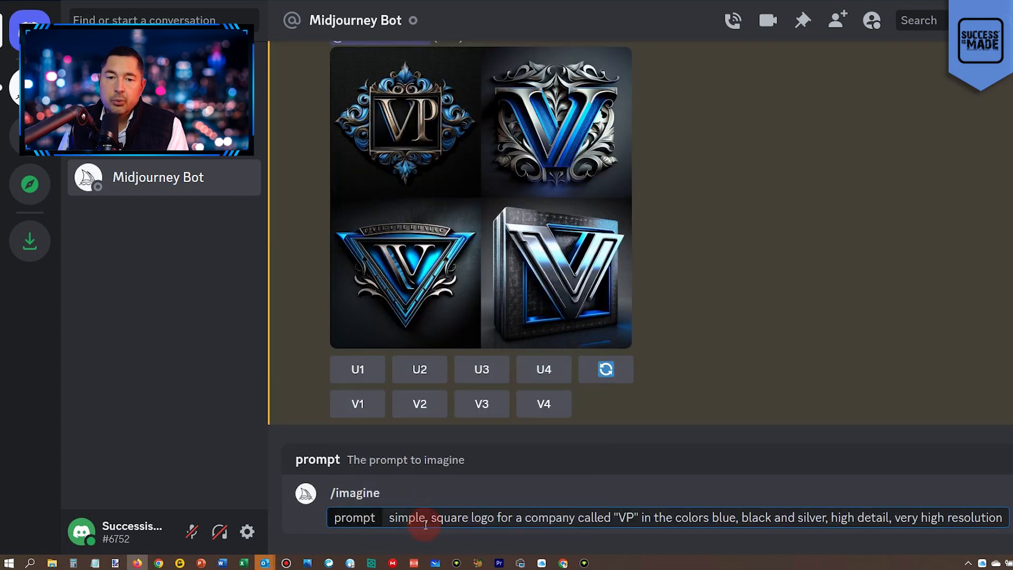
pyautogui.click(426, 522)
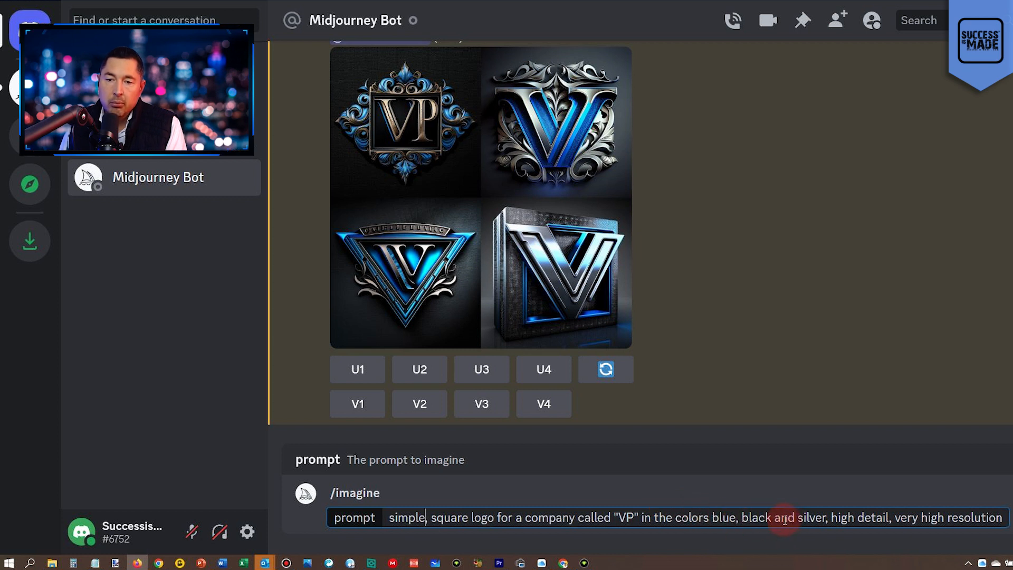
pyautogui.moveTo(833, 518); pyautogui.dragTo(888, 515)
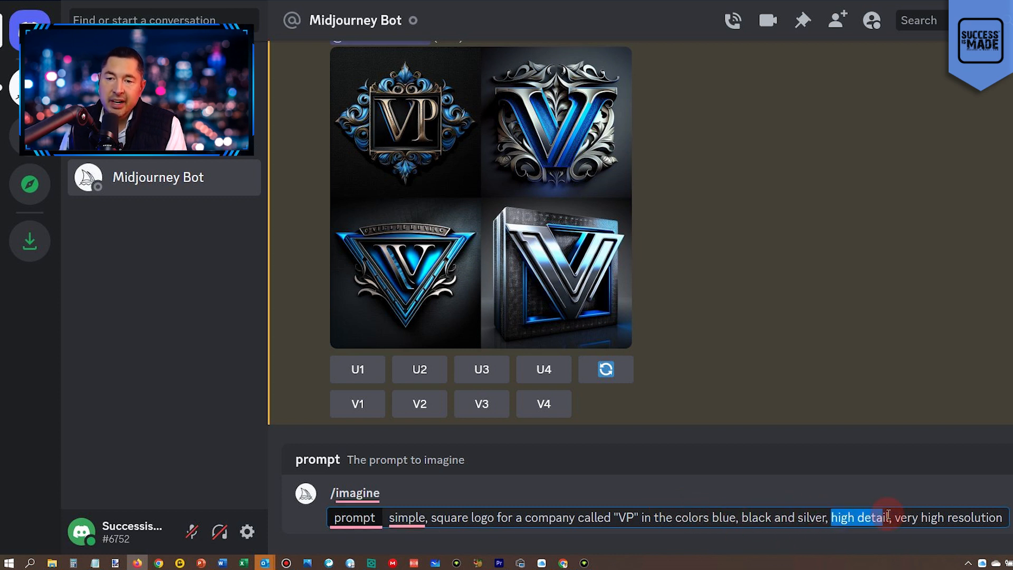
pyautogui.press('BackSpace')
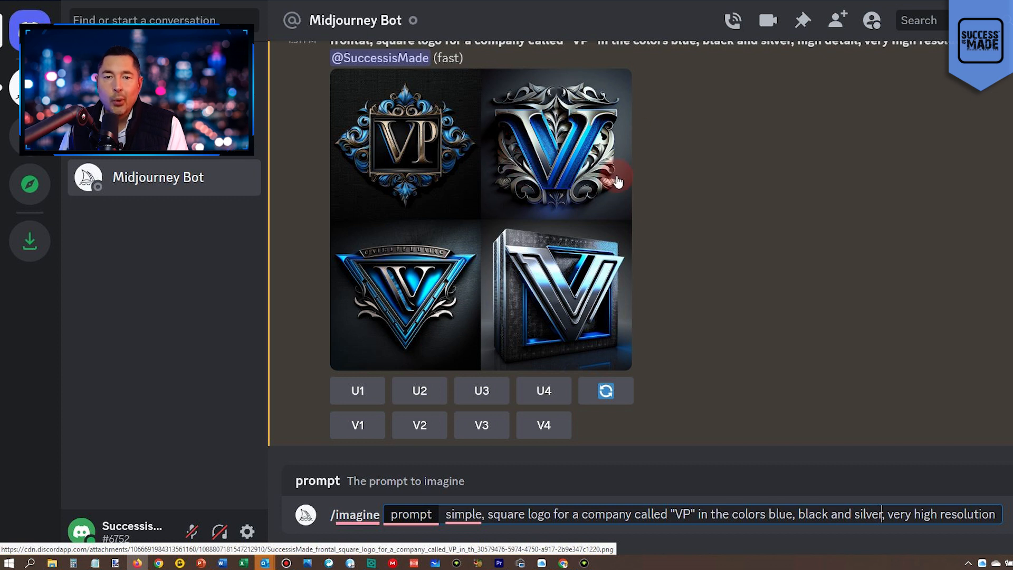
pyautogui.press('Return')
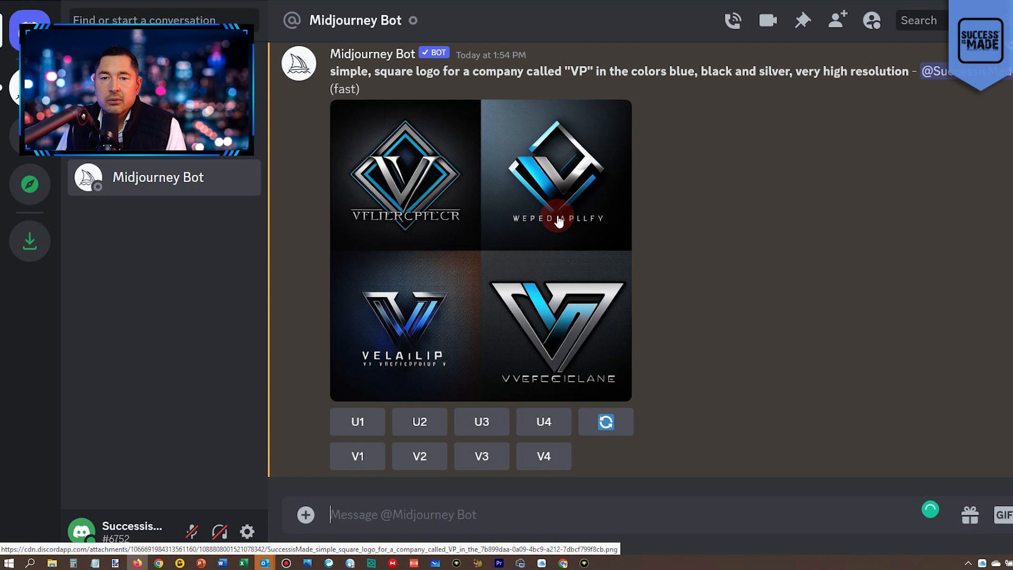
# Start another /imagine command with the VP logo prompt and reword its opening to "simple company logo".
pyautogui.click(388, 514)
pyautogui.write('/imagine')
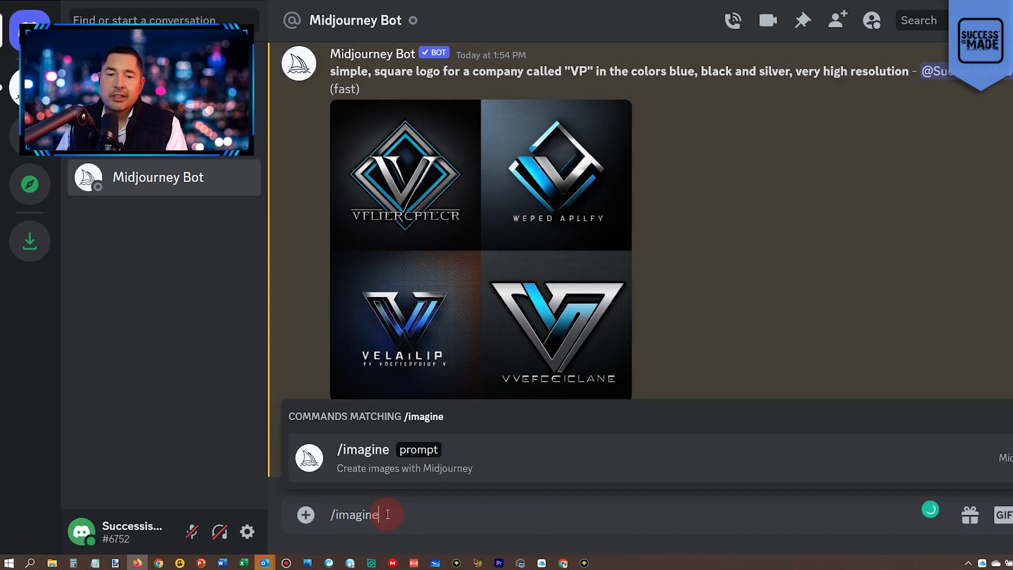
pyautogui.press('Return')
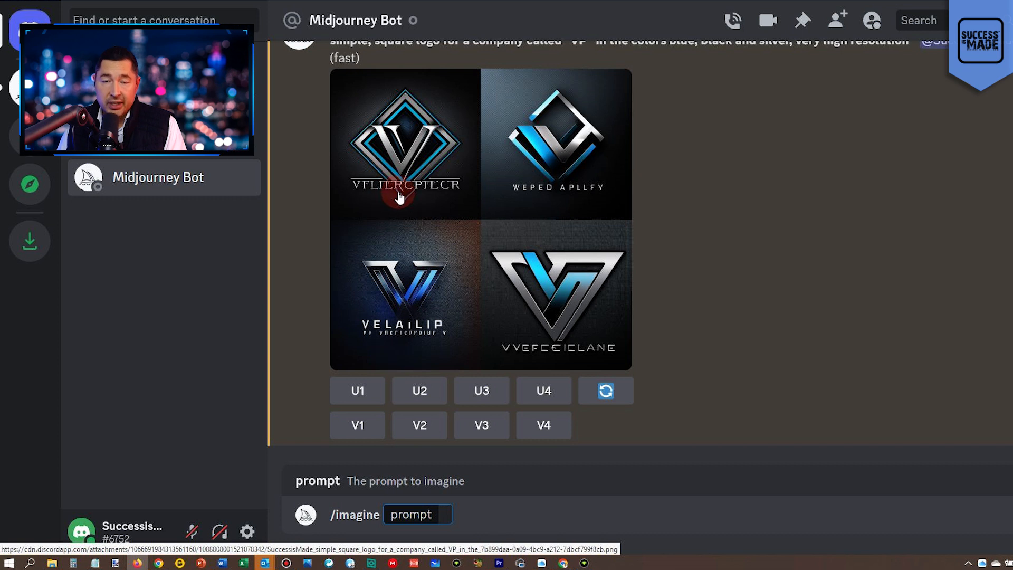
pyautogui.write('simple, square logo for a company called "VP" in the colors blue, black and silver, very high resolution')
pyautogui.tripleClick(507, 510)
pyautogui.click(507, 510)
pyautogui.doubleClick(512, 512)
pyautogui.press('BackSpace')
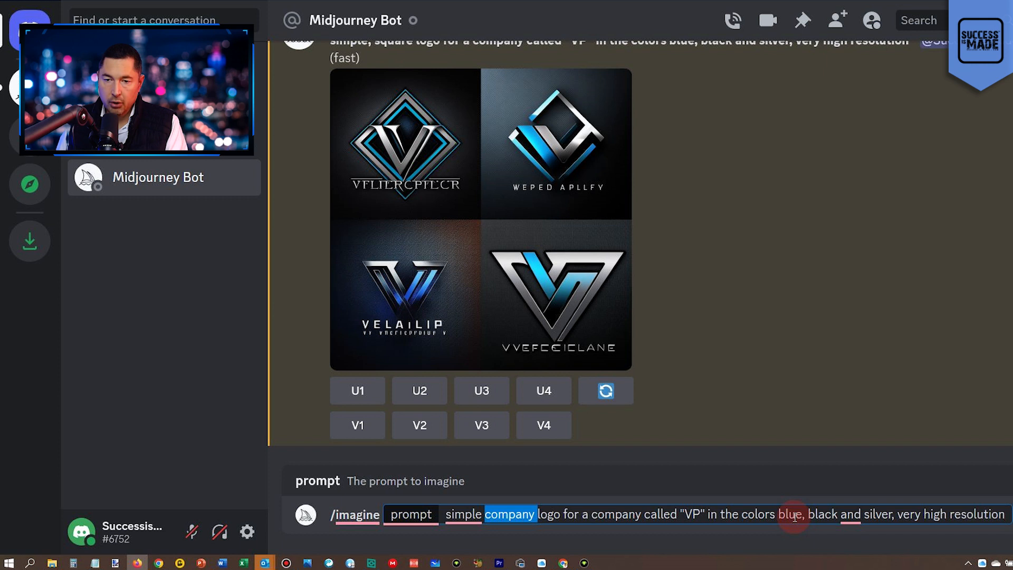
# Replace "very" before "high resolution" with "no text," in the prompt and submit it.
pyautogui.doubleClick(906, 513)
pyautogui.press('BackSpace')
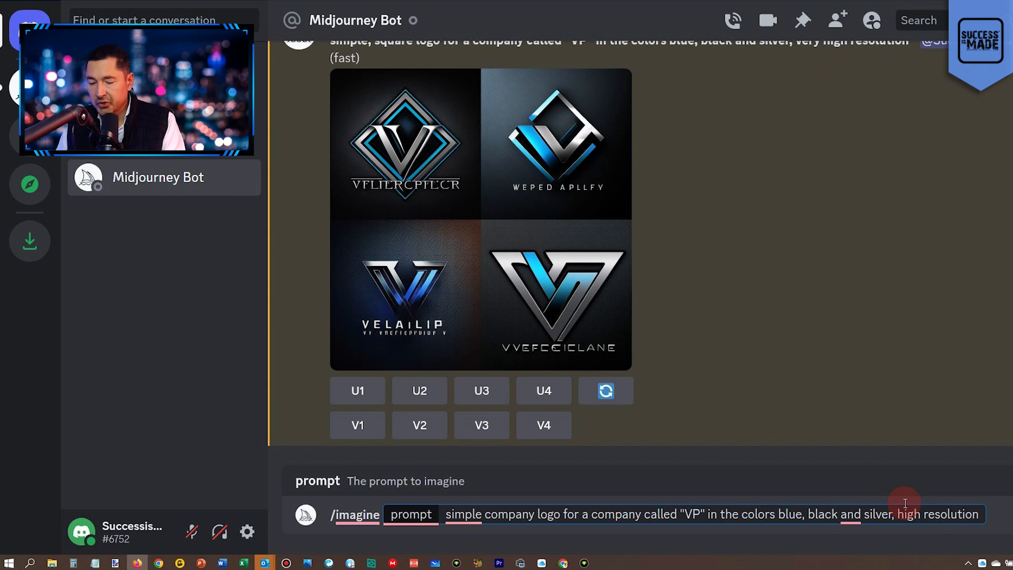
pyautogui.write('no text,')
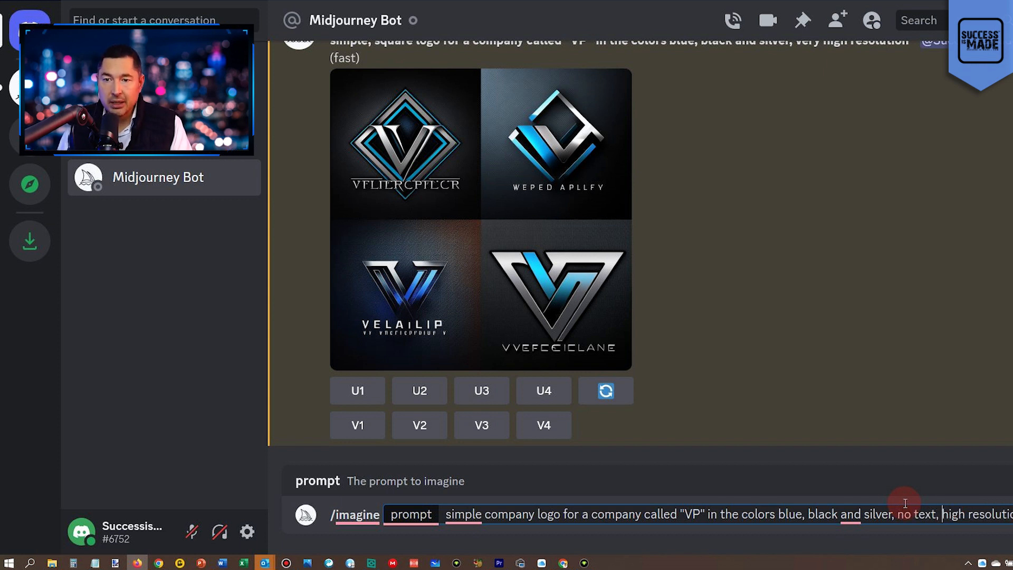
pyautogui.press('Return')
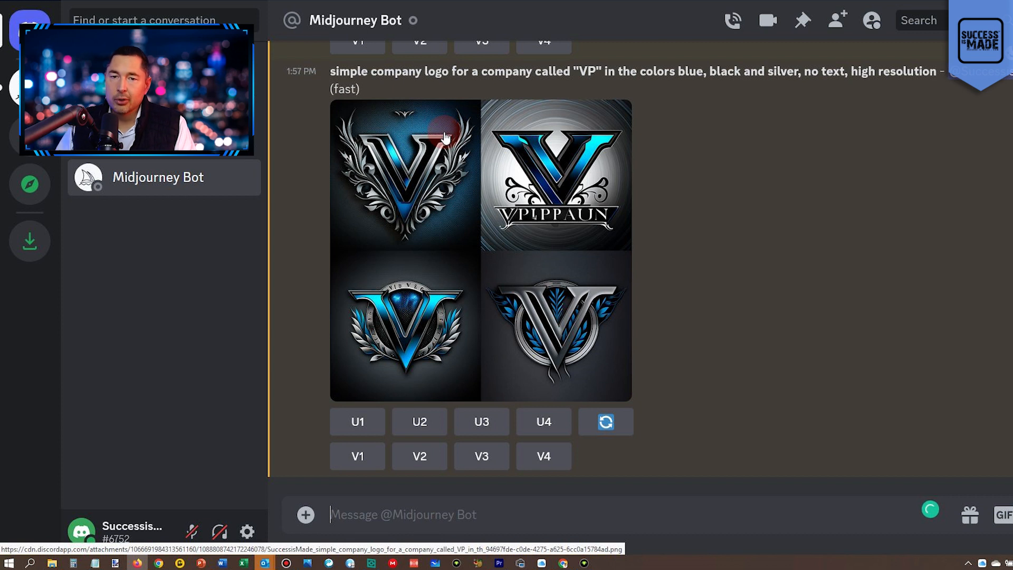
# Reuse the "simple company logo" prompt in a new /imagine command, remove "and silver" from its colors, and submit it.
pyautogui.moveTo(331, 71); pyautogui.dragTo(937, 73)
pyautogui.hotkey('ctrl', 'c')
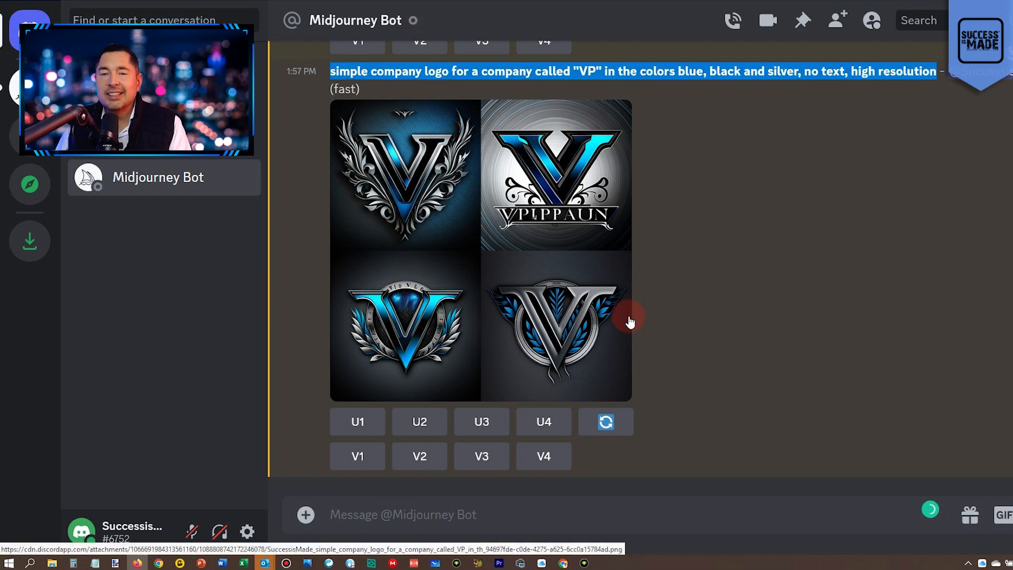
pyautogui.click(477, 514)
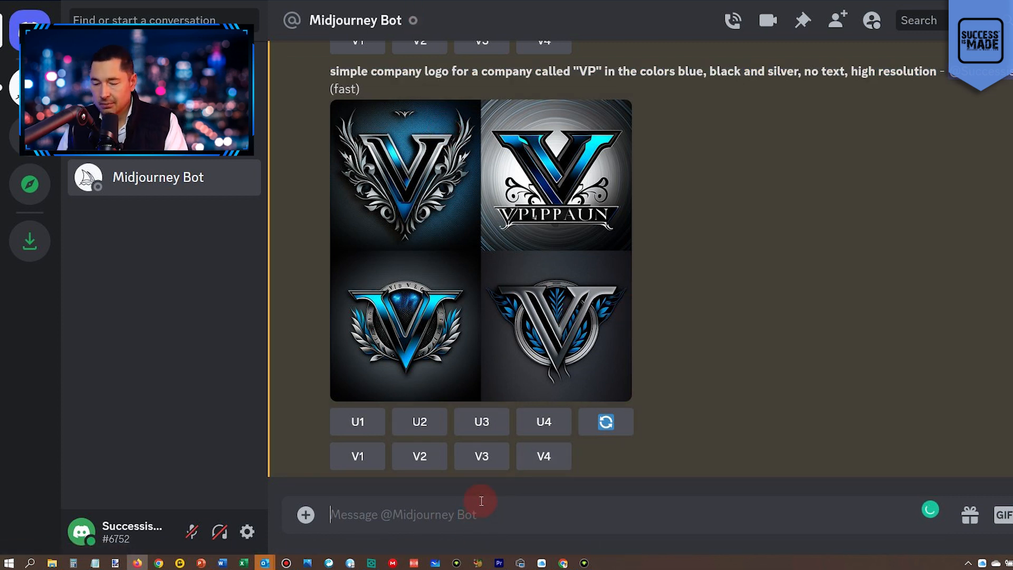
pyautogui.write('/imagine')
pyautogui.press('Tab')
pyautogui.hotkey('ctrl', 'v')
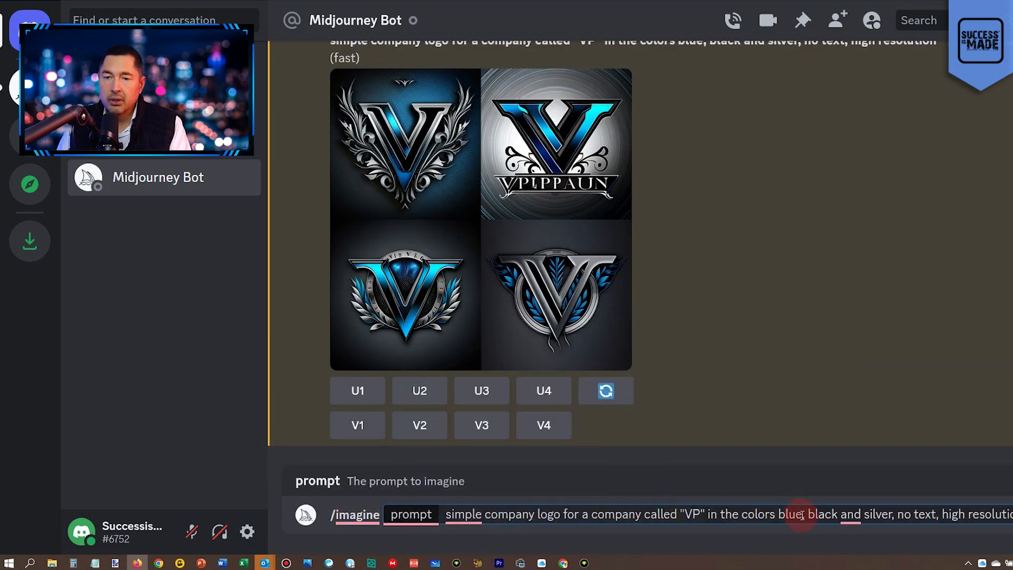
pyautogui.moveTo(844, 514); pyautogui.dragTo(895, 514)
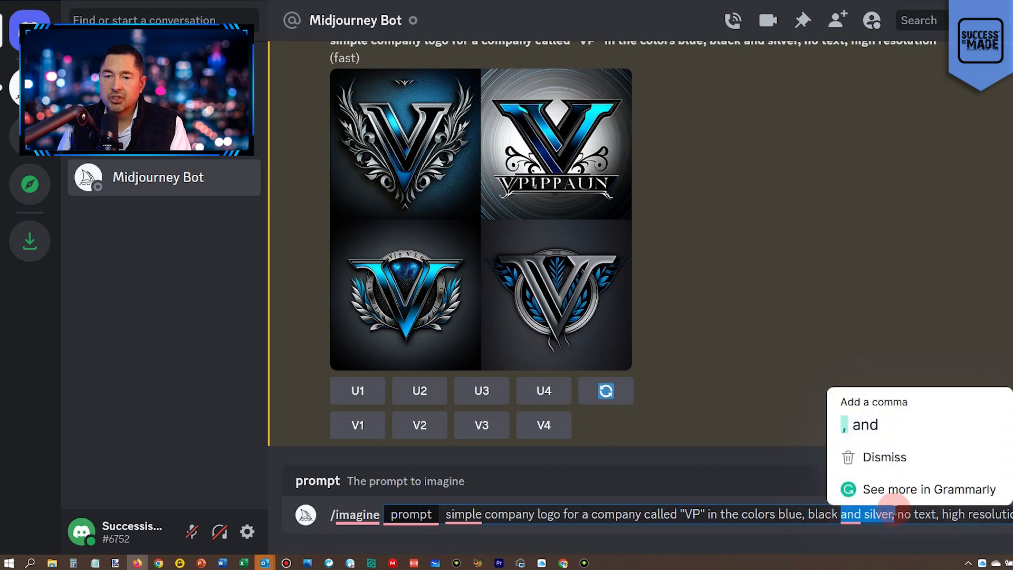
pyautogui.press('BackSpace')
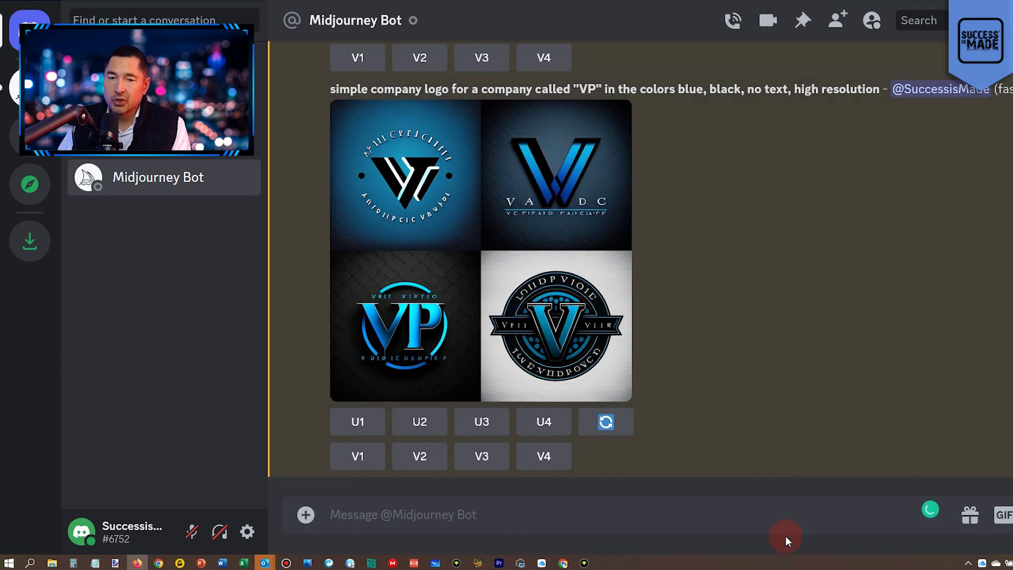
# Start a new /imagine command with the blue, black and silver prompt and replace "company logo" with "identification symbol".
pyautogui.write('/im')
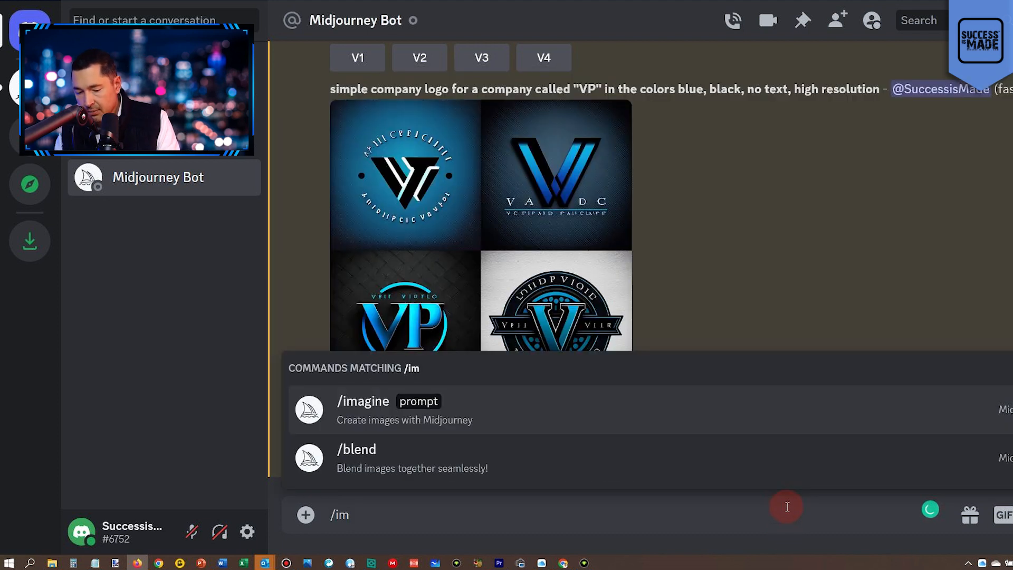
pyautogui.press('Tab')
pyautogui.hotkey('ctrl', 'v')
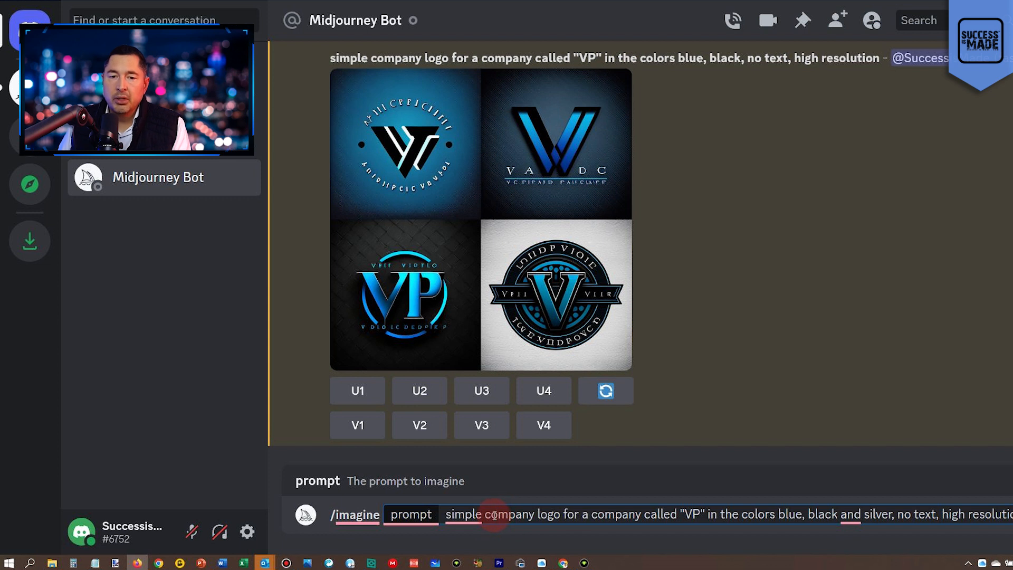
pyautogui.moveTo(485, 515); pyautogui.dragTo(560, 511)
pyautogui.write('identifi')
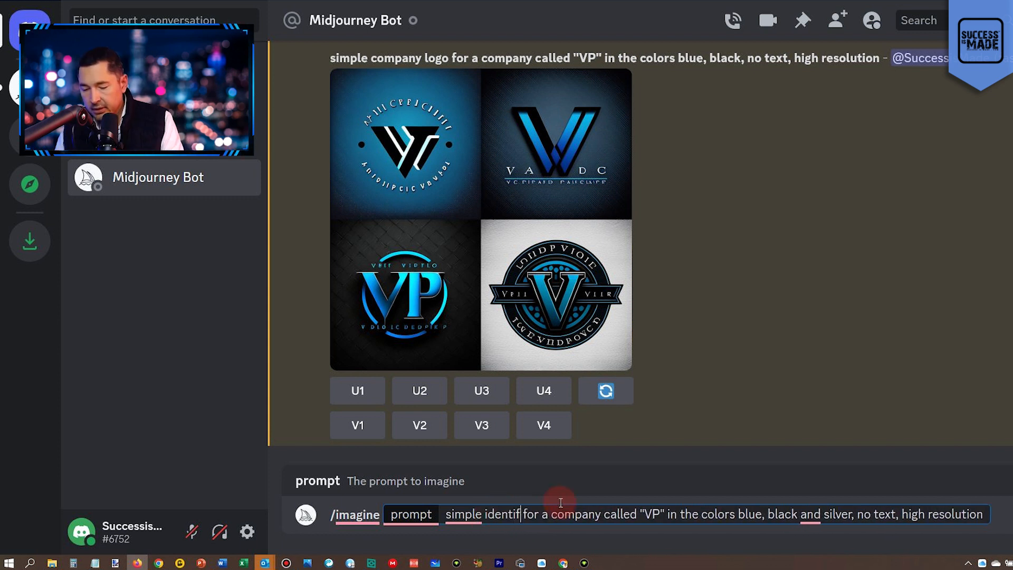
pyautogui.write('cation')
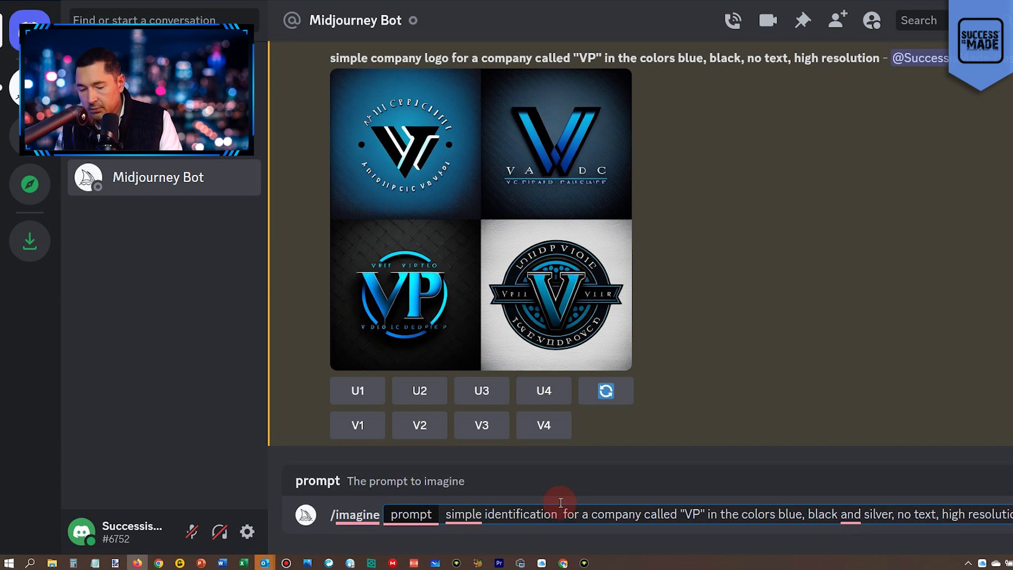
pyautogui.write(' symbol')
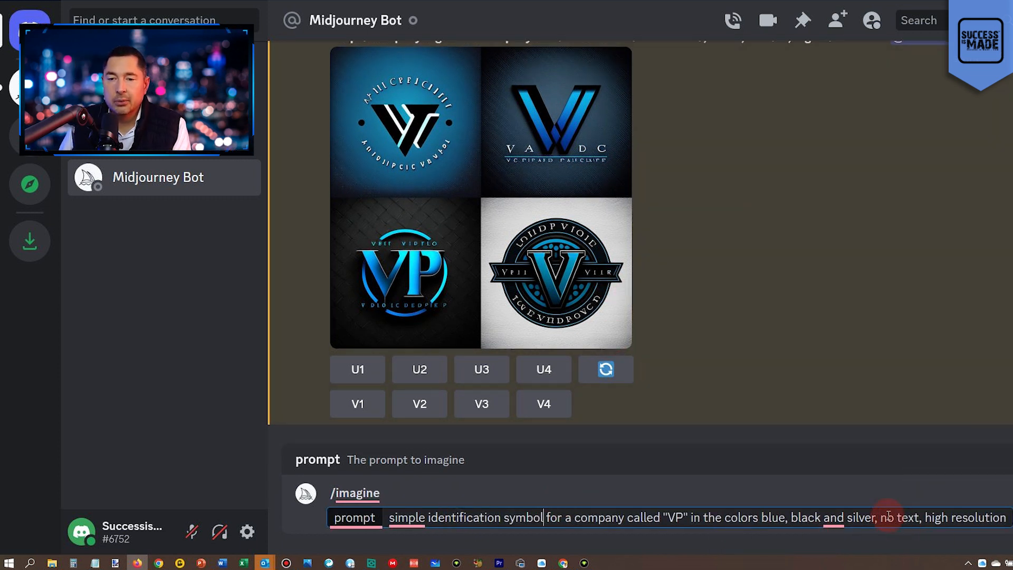
# Replace "no text," with "very", drop "simple" so the prompt begins "Identification symbol", and submit it.
pyautogui.moveTo(881, 518); pyautogui.dragTo(924, 519)
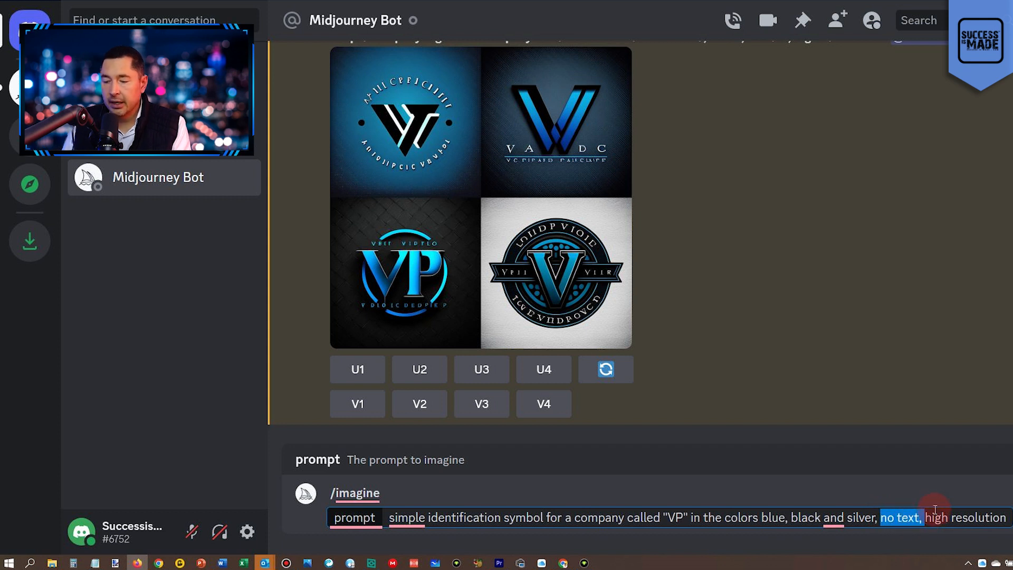
pyautogui.write('very')
pyautogui.press('BackSpace')
pyautogui.press('Delete')
pyautogui.press('Delete')
pyautogui.write('I')
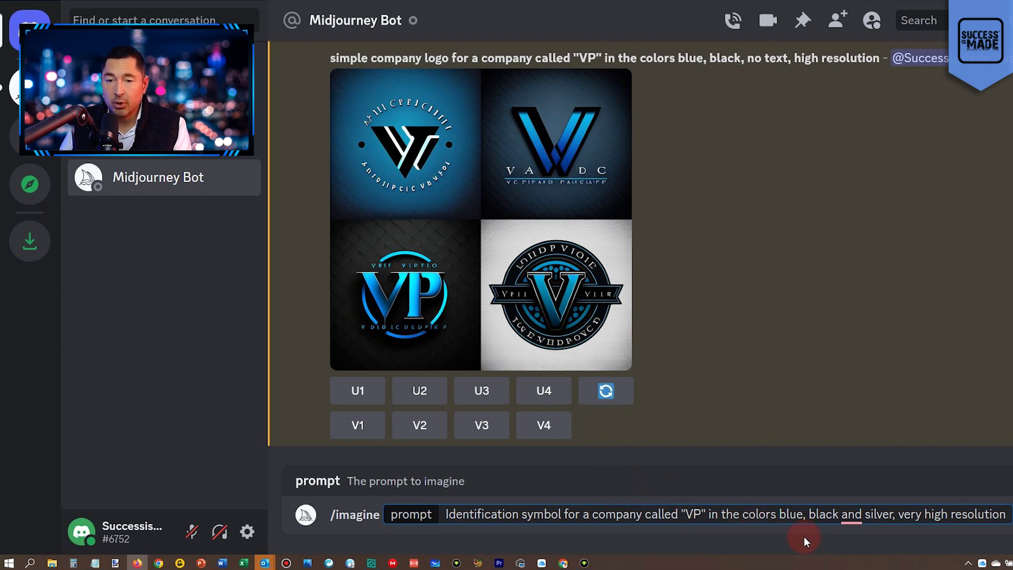
pyautogui.press('Return')
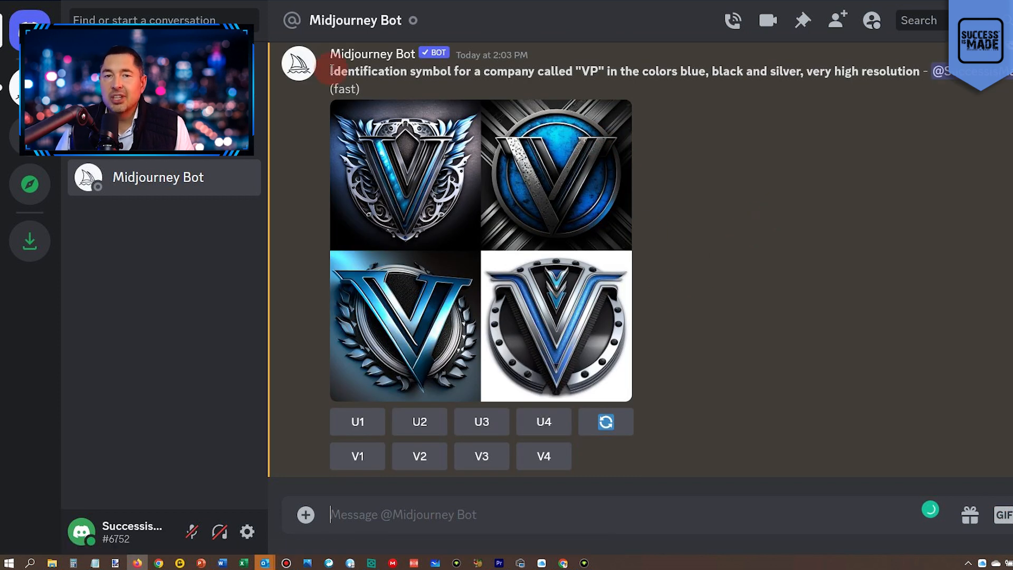
# Submit the identification symbol prompt again, rewording the company name to "identified as "V" and "P"".
pyautogui.moveTo(331, 71); pyautogui.dragTo(932, 70)
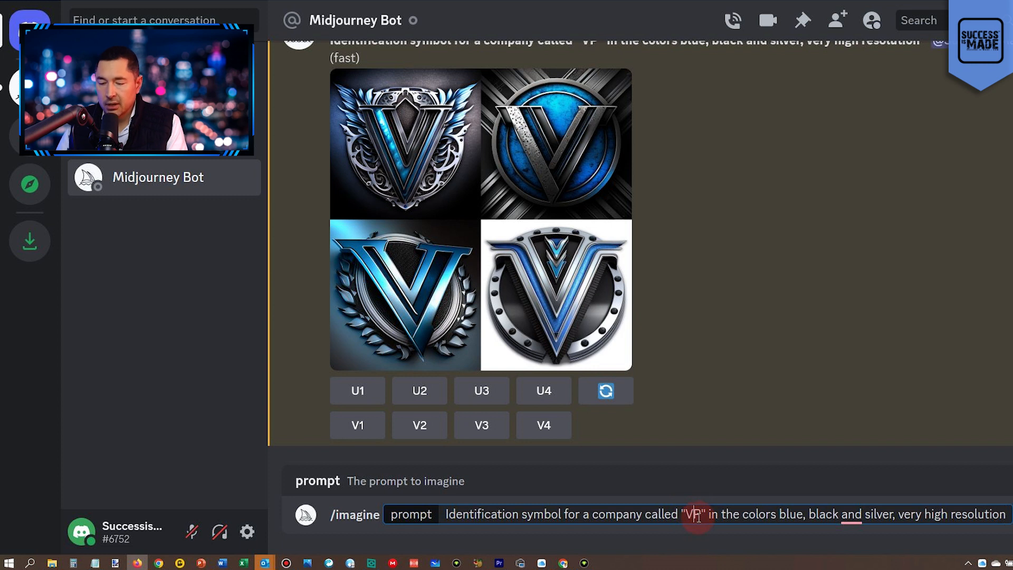
pyautogui.click(696, 515)
pyautogui.write('" and')
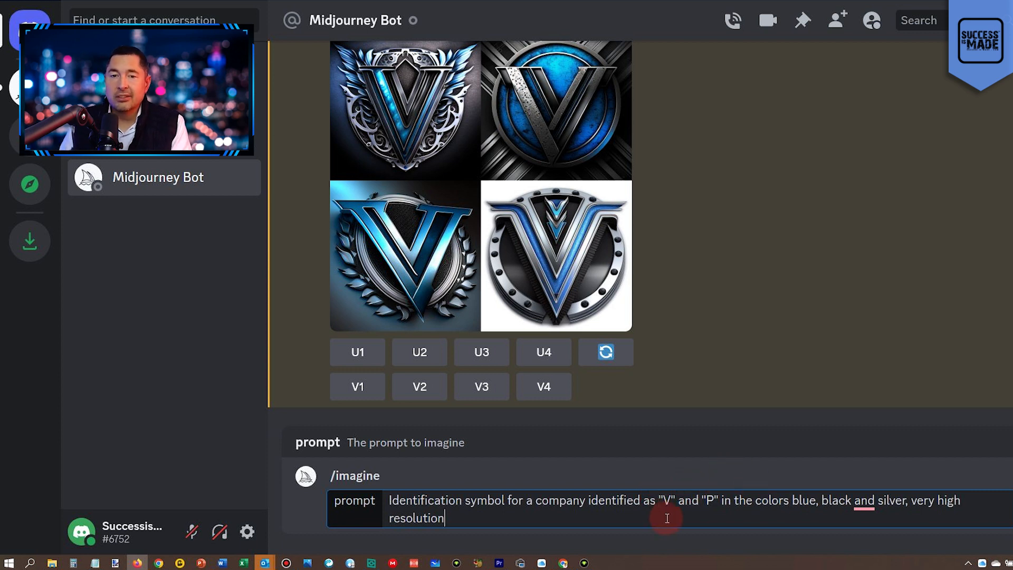
pyautogui.press('Return')
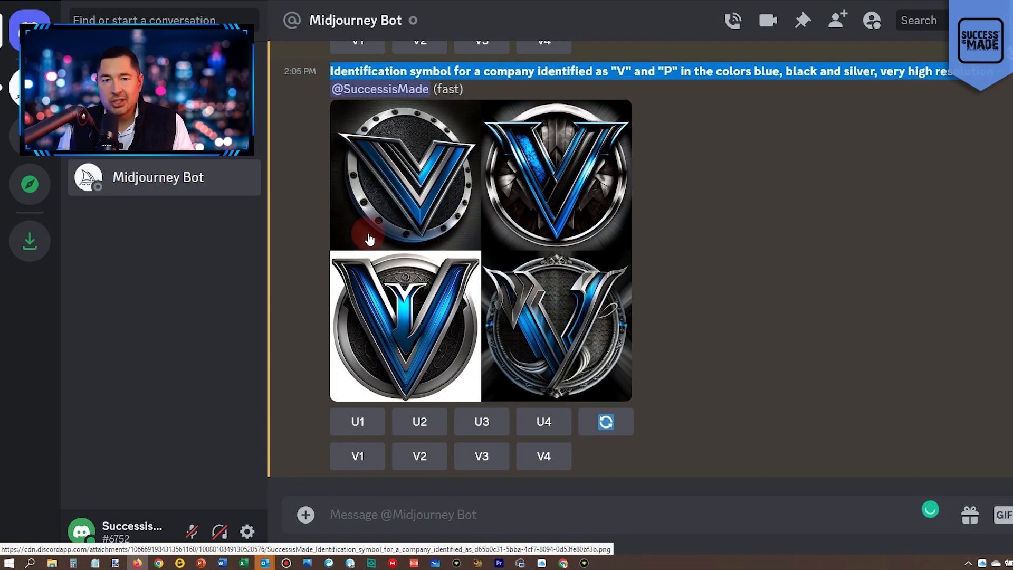
# Submit a new /imagine prompt reading "Identification mark for a company called VP in colors blue, black and silver, very high resolution".
pyautogui.click(417, 507)
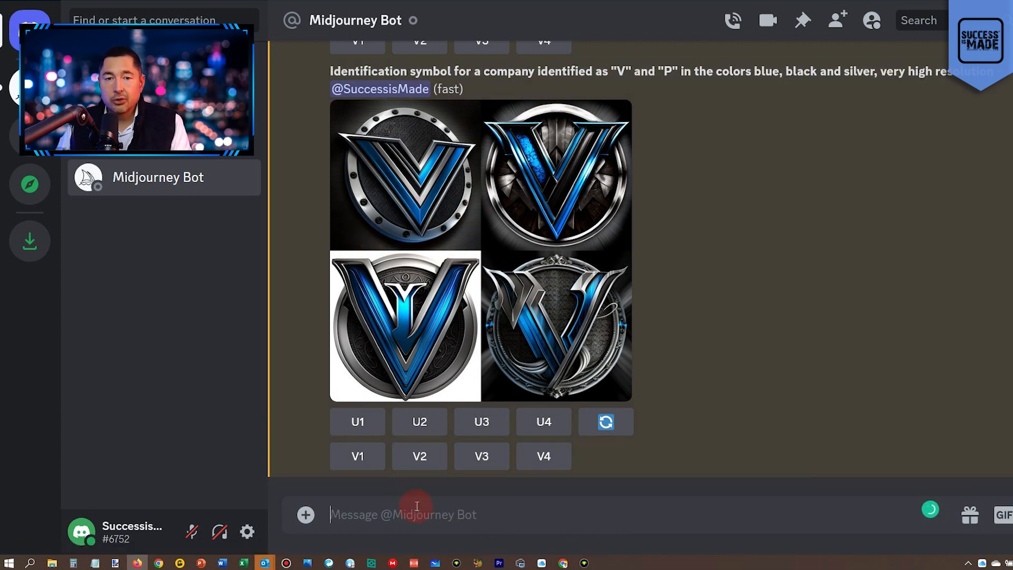
pyautogui.write('/ima')
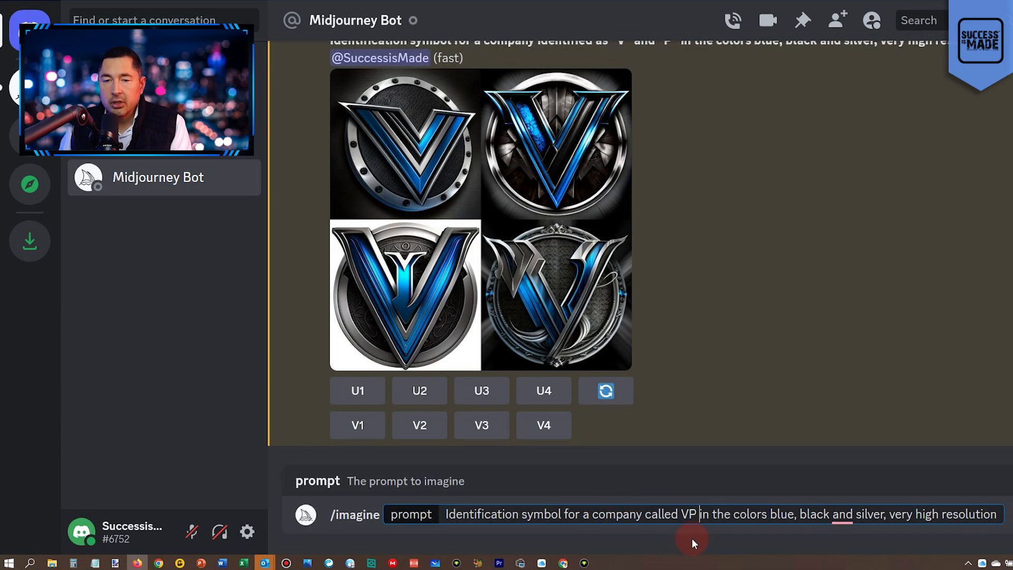
pyautogui.doubleClick(720, 513)
pyautogui.press('BackSpace')
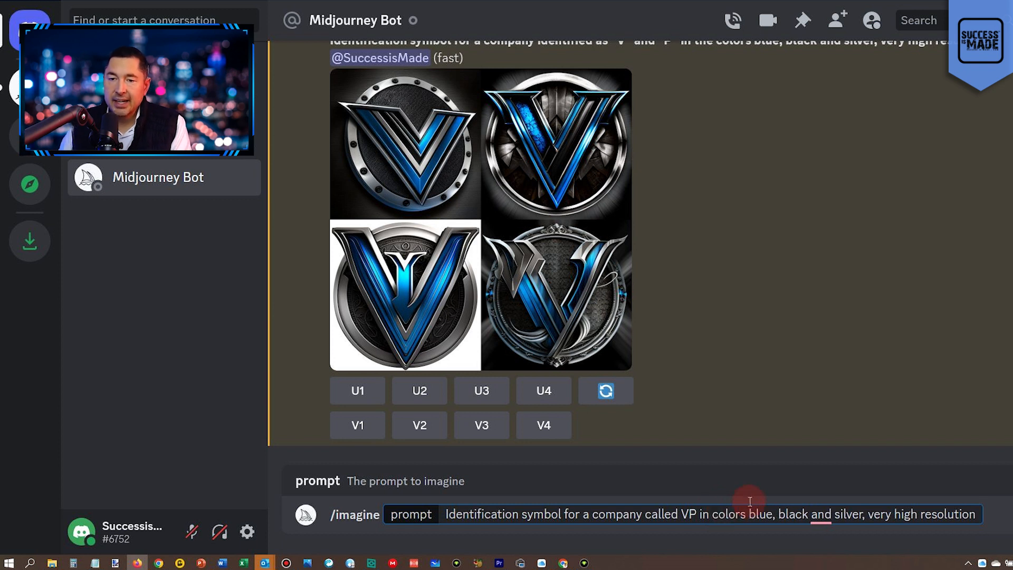
pyautogui.doubleClick(518, 514)
pyautogui.write('mark')
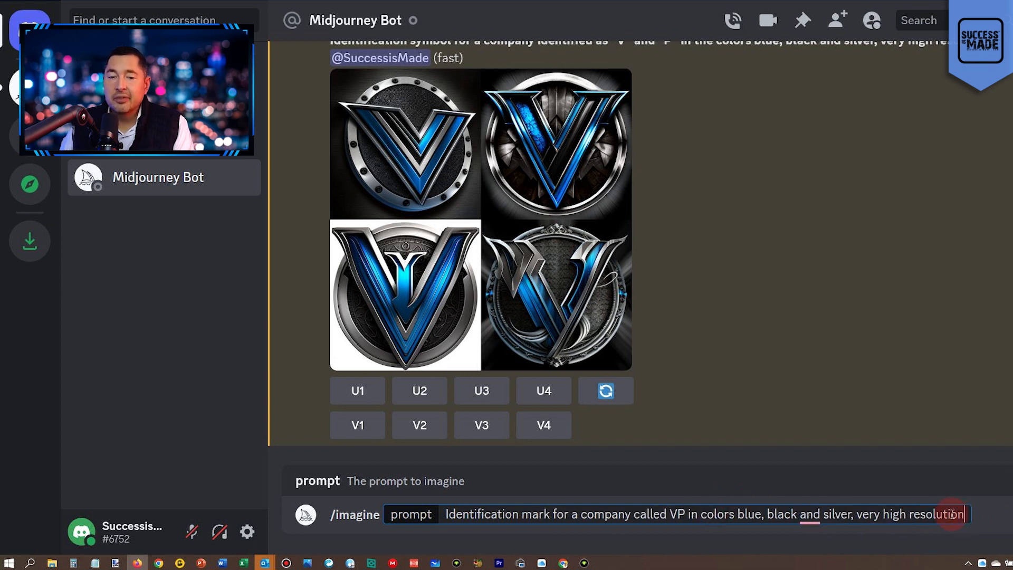
pyautogui.press('Return')
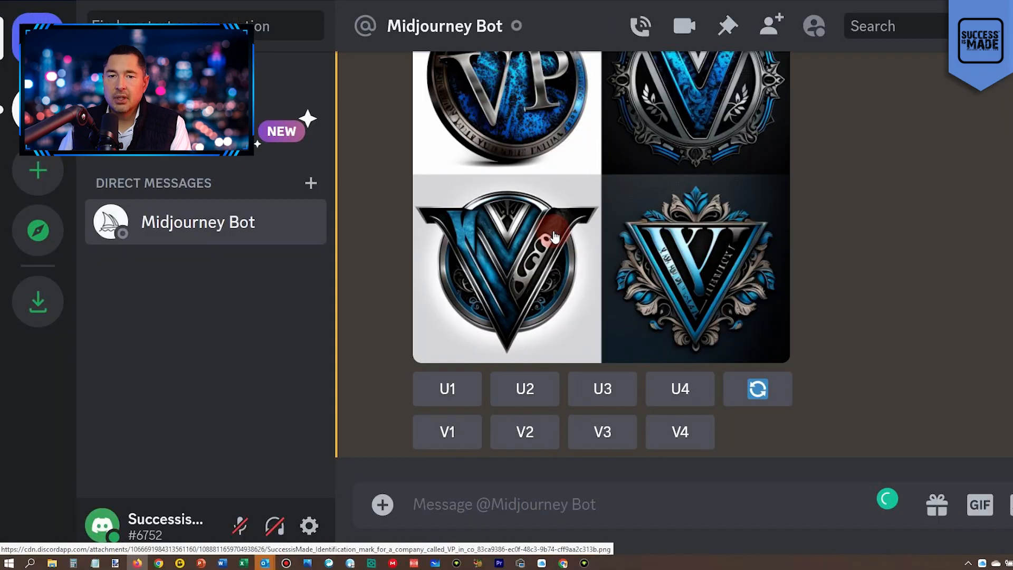
# Review the four identification mark images and upscale the first one, the round VP emblem.
pyautogui.scroll(2, 558, 234)
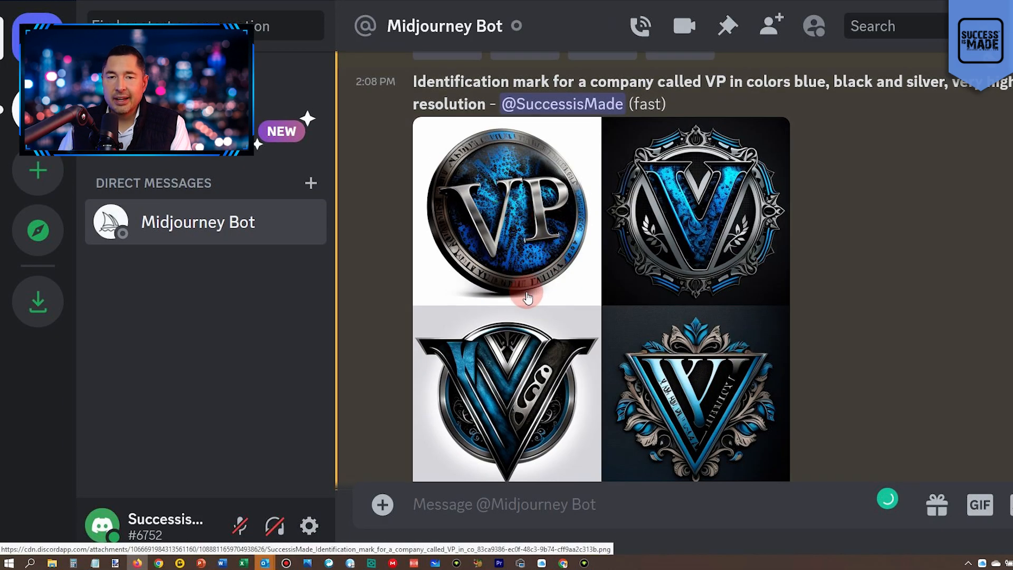
pyautogui.scroll(-2, 528, 297)
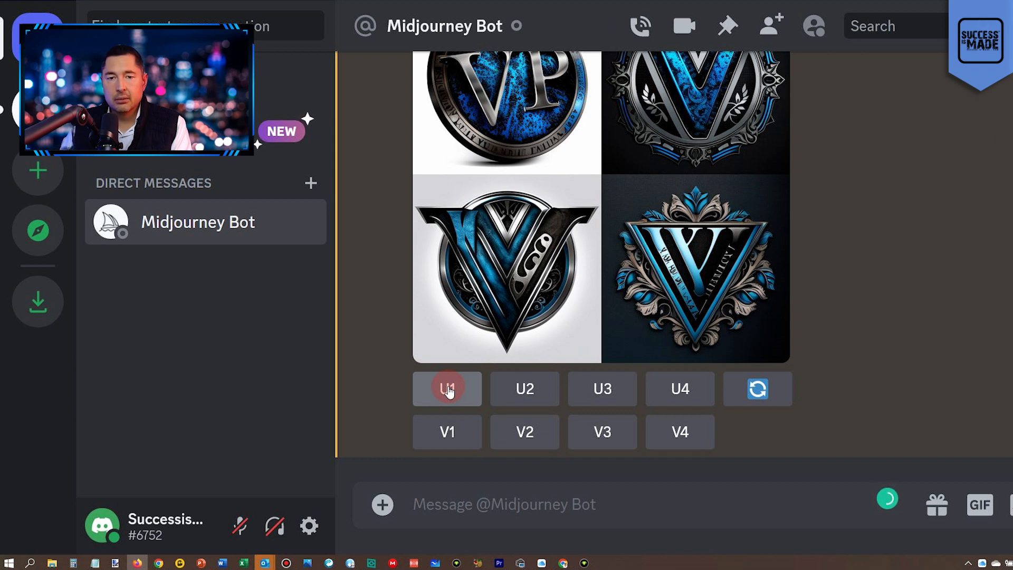
pyautogui.click(448, 389)
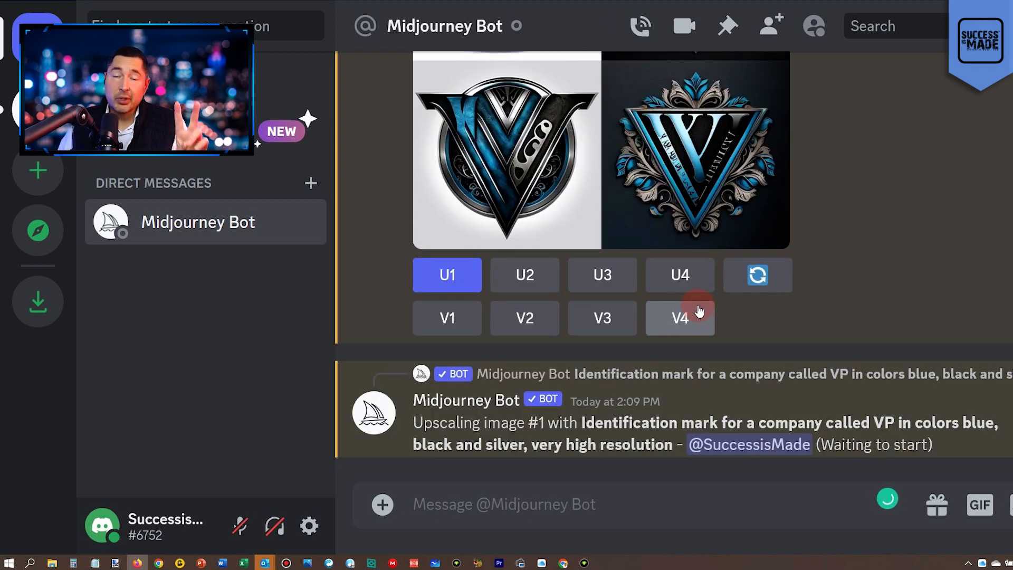